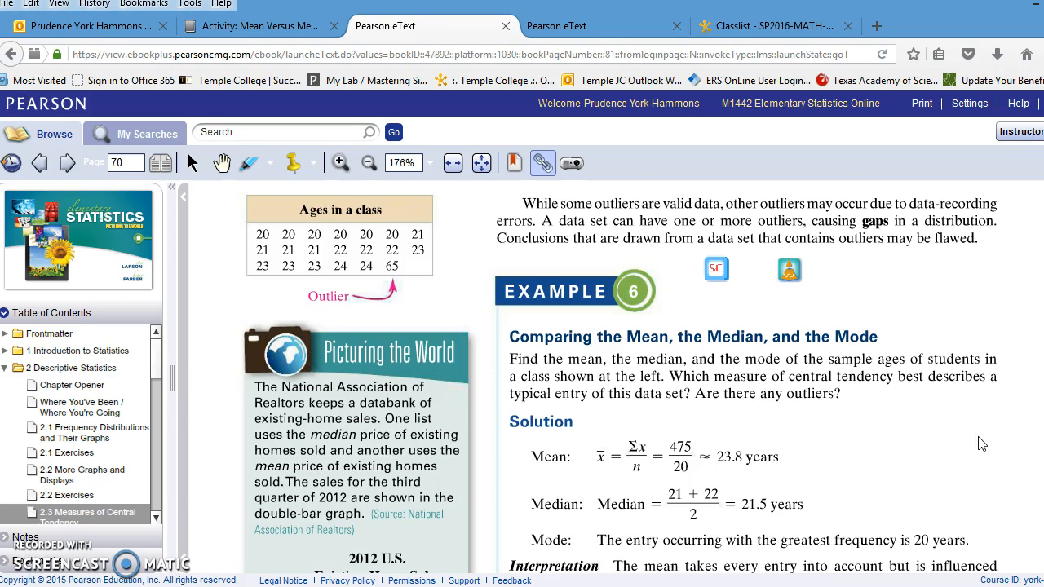
# Open Example 6's Ages in a class data set in StatCrunch and position its window over the eText page
pyautogui.click(124, 164)
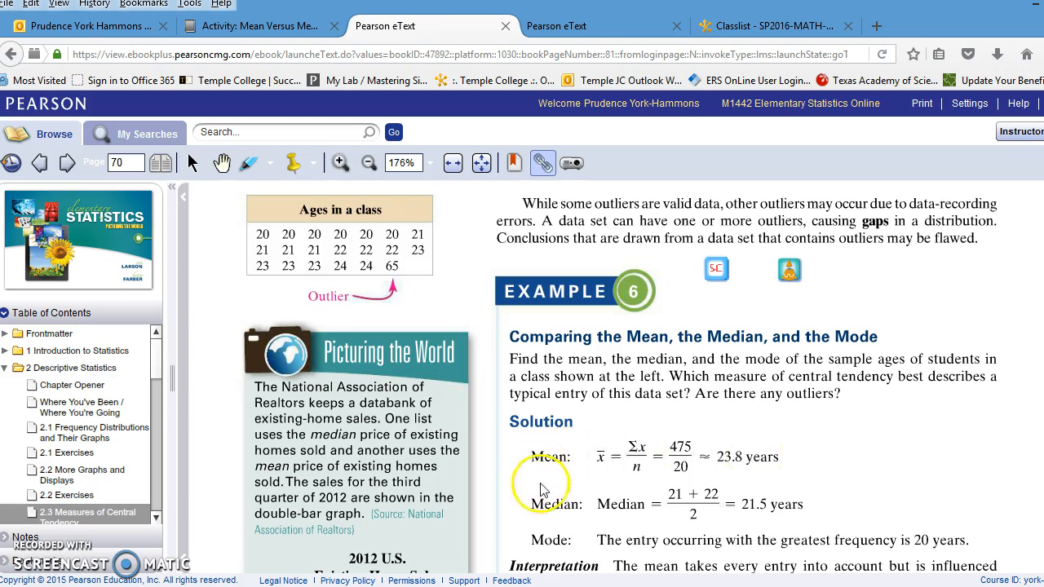
pyautogui.click(716, 269)
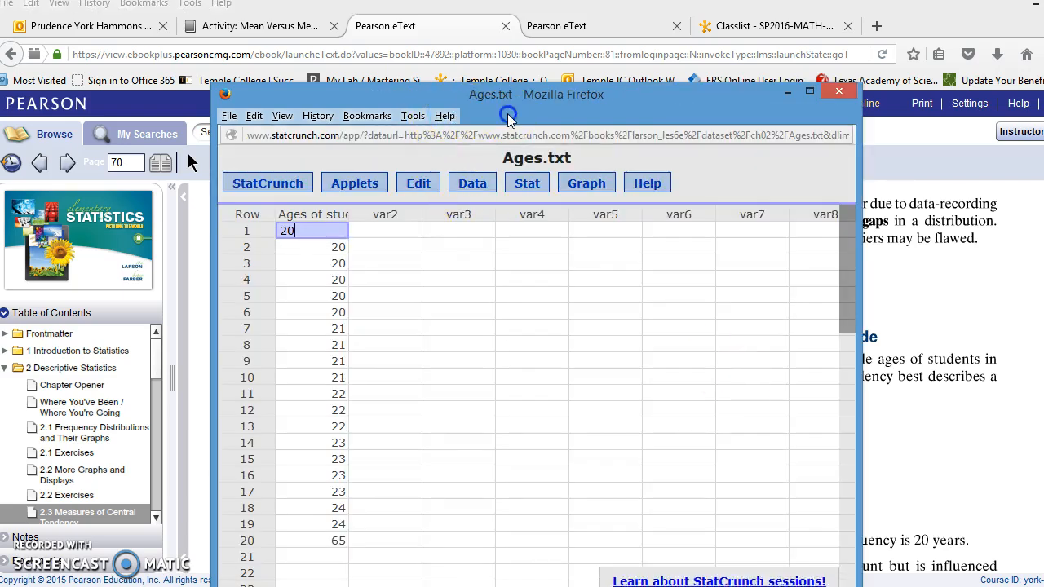
pyautogui.moveTo(585, 111); pyautogui.dragTo(848, 136)
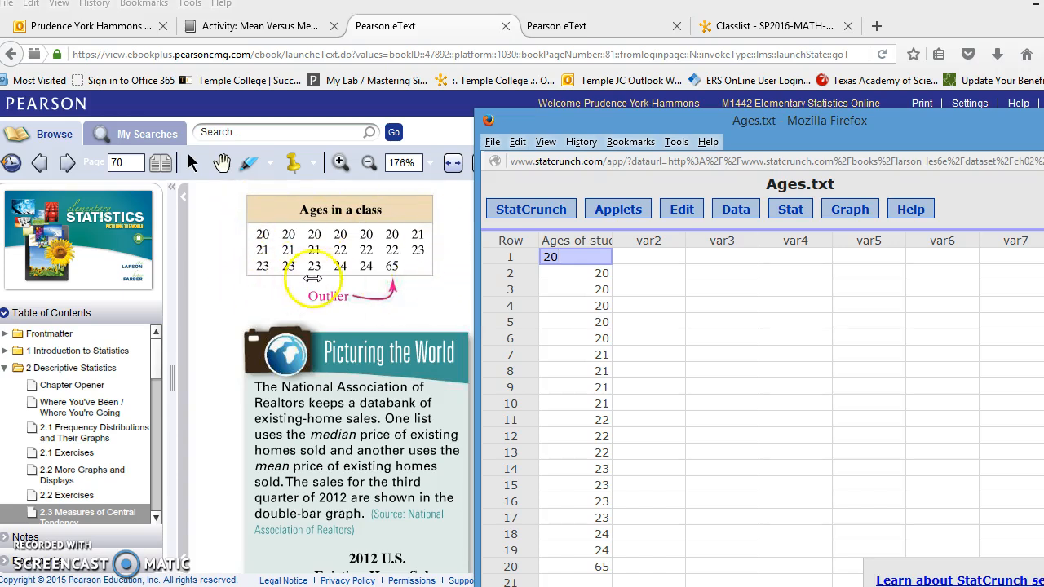
pyautogui.moveTo(905, 131); pyautogui.dragTo(679, 137)
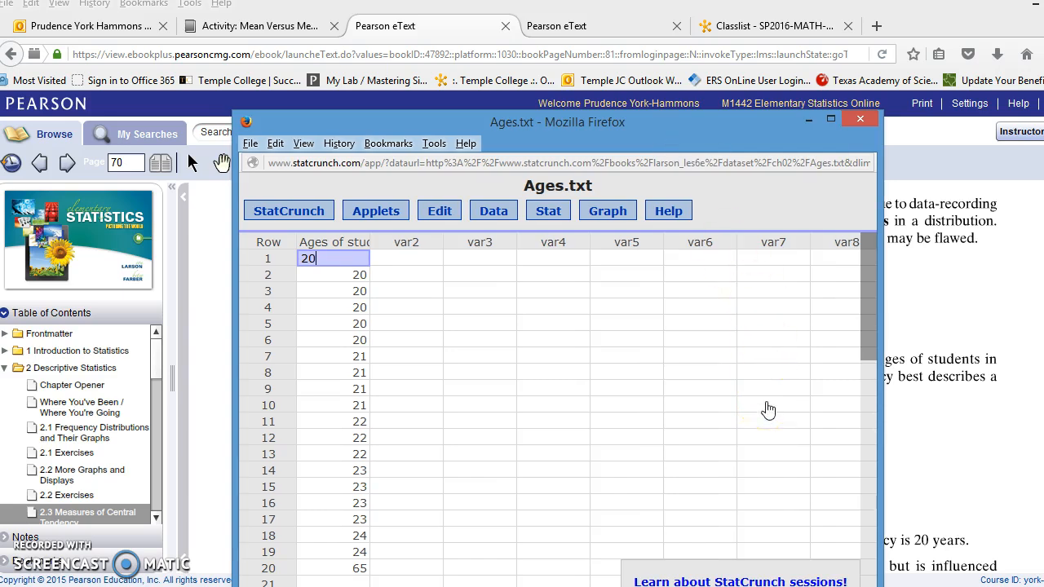
# Set up column summary statistics for the Ages of students in class column
pyautogui.click(547, 212)
pyautogui.click(549, 216)
pyautogui.click(555, 256)
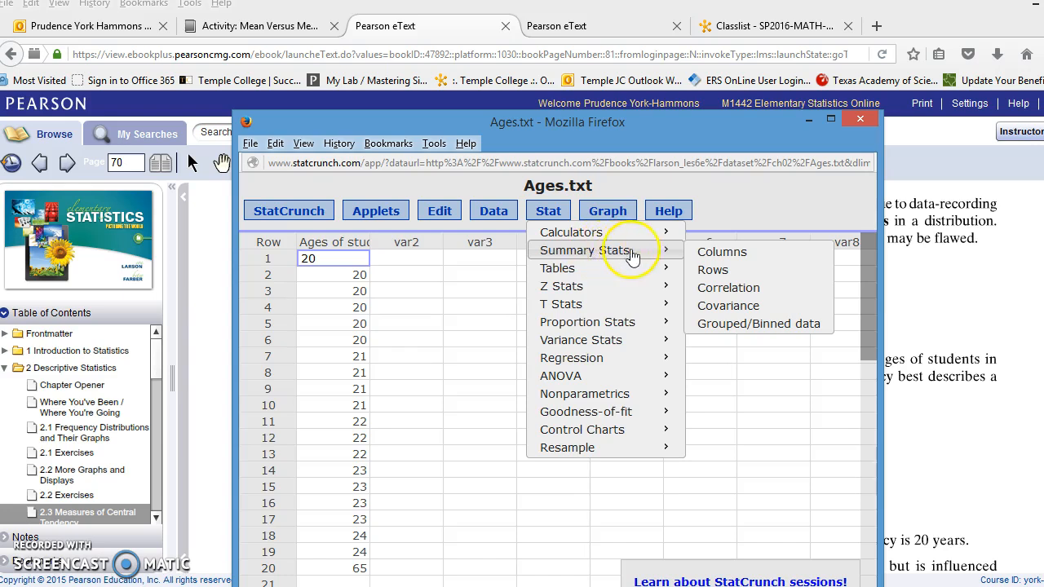
pyautogui.click(721, 253)
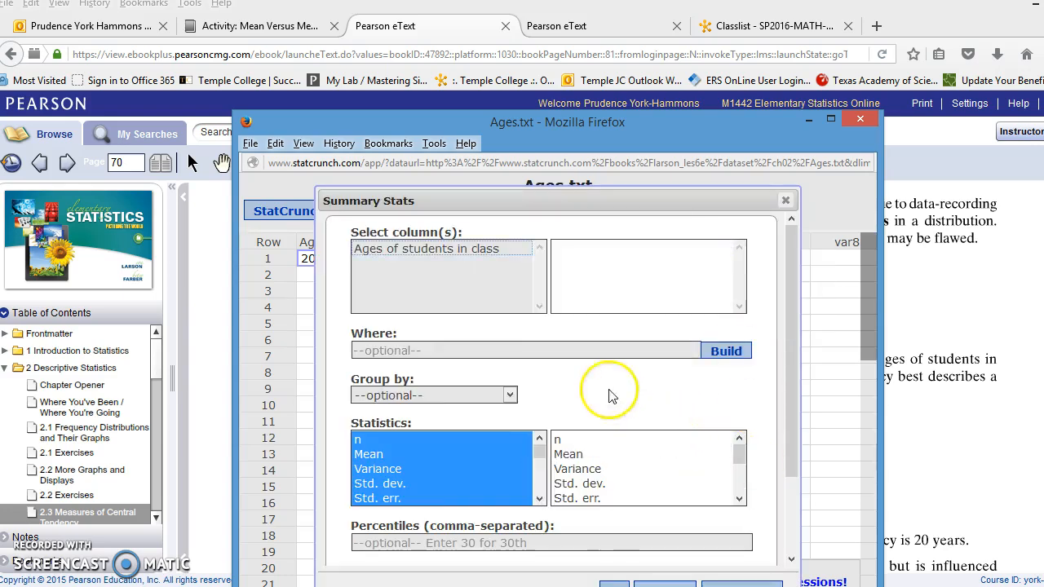
pyautogui.click(430, 253)
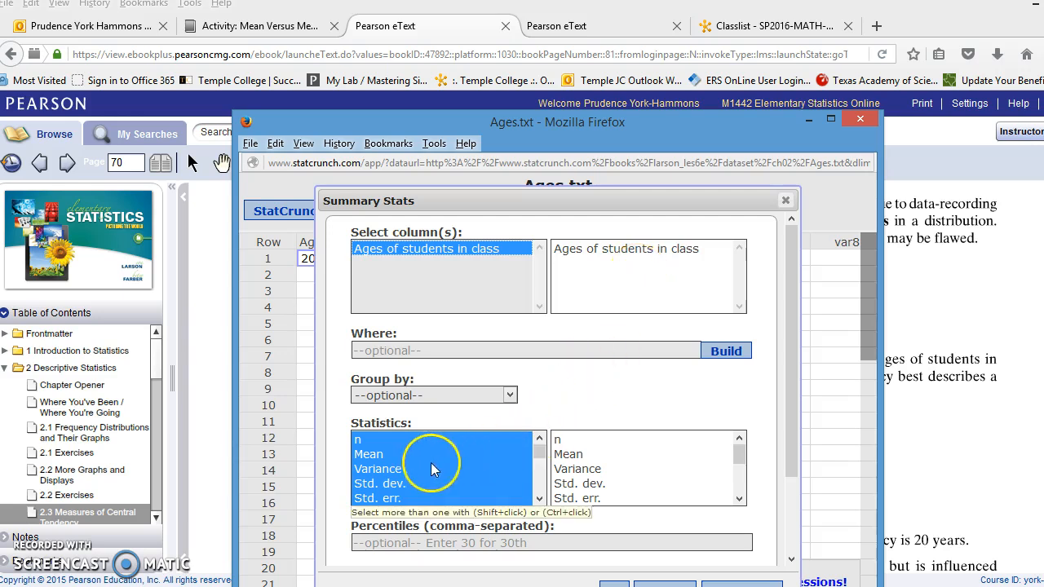
# Limit the summary statistics to n, Mean, Median and Mode
pyautogui.click(538, 498)
pyautogui.click(539, 498)
pyautogui.click(538, 498)
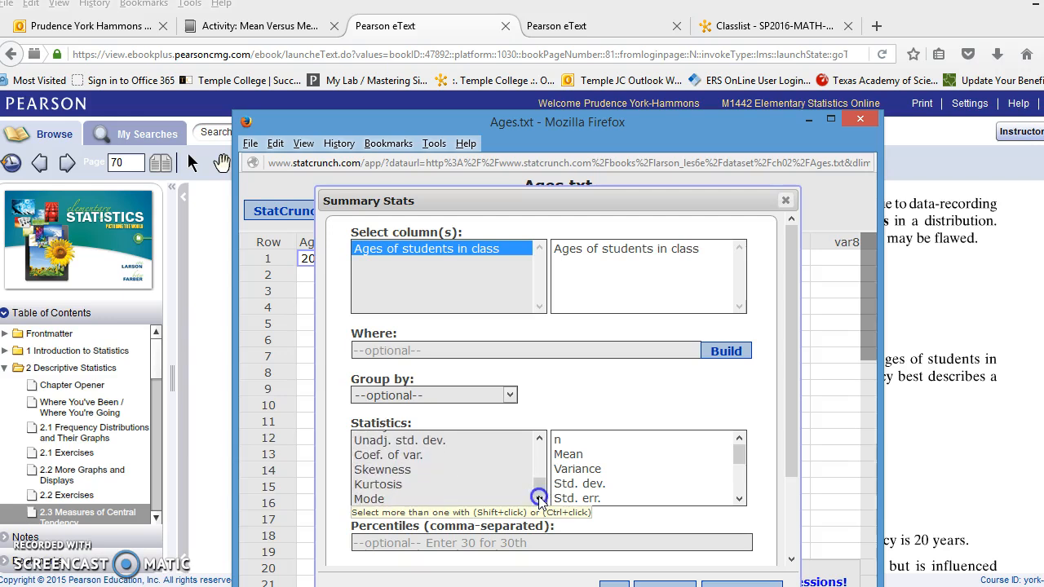
pyautogui.click(539, 441)
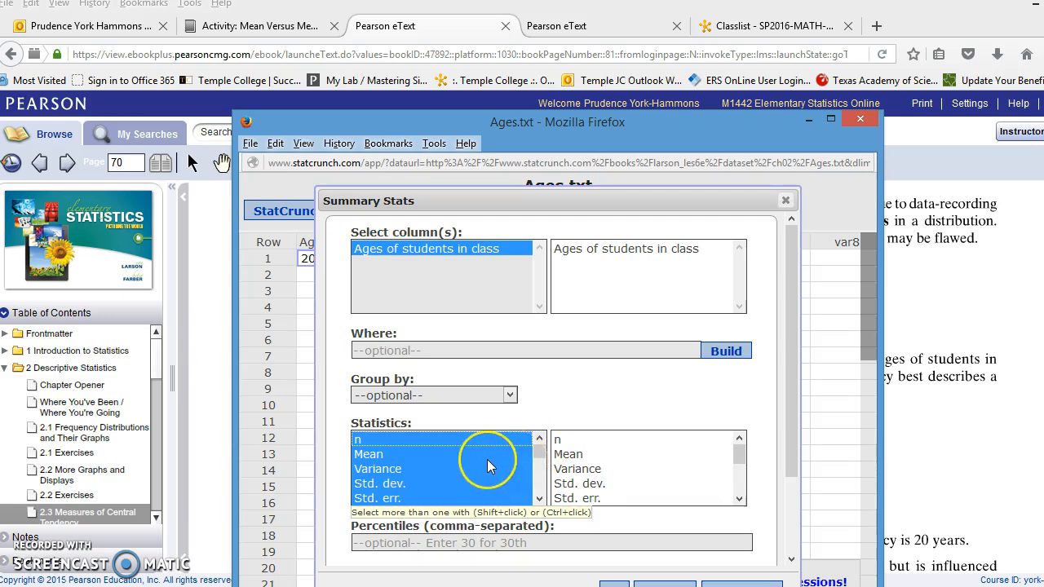
pyautogui.click(362, 441)
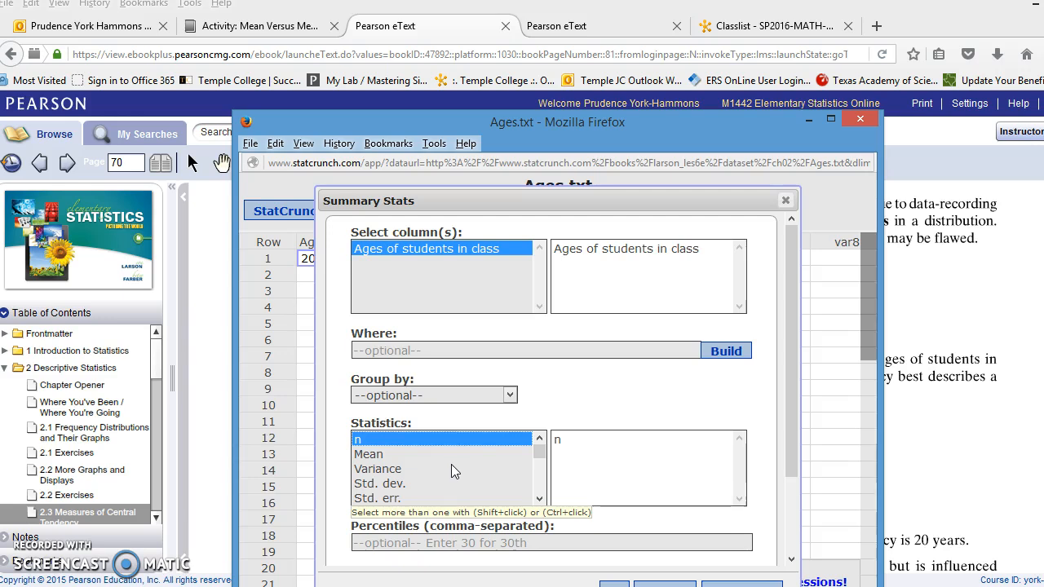
pyautogui.keyDown('ctrl'); pyautogui.click(369, 454); pyautogui.keyUp('ctrl')
pyautogui.click(538, 498)
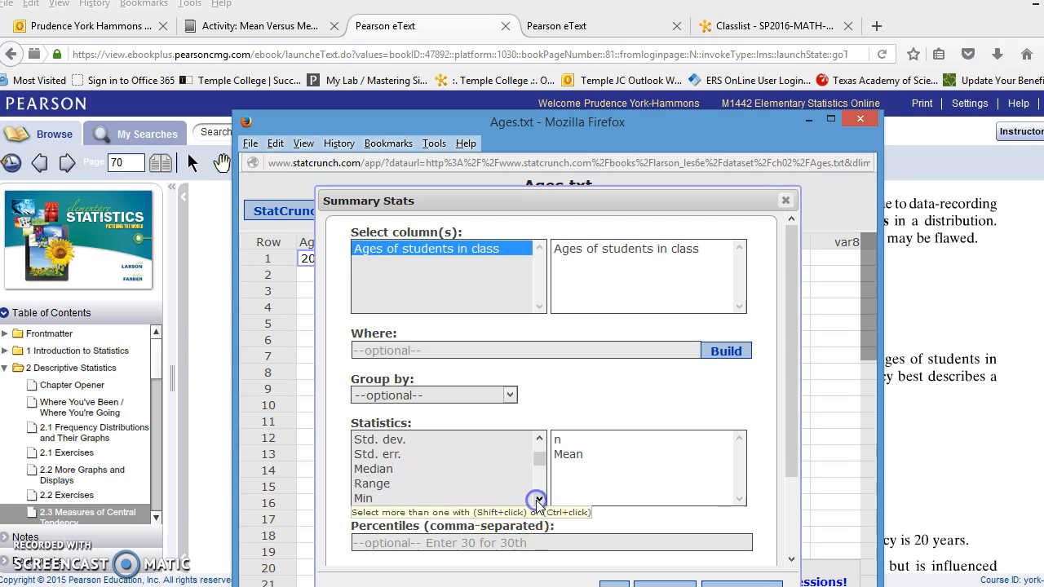
pyautogui.keyDown('ctrl'); pyautogui.click(385, 471); pyautogui.keyUp('ctrl')
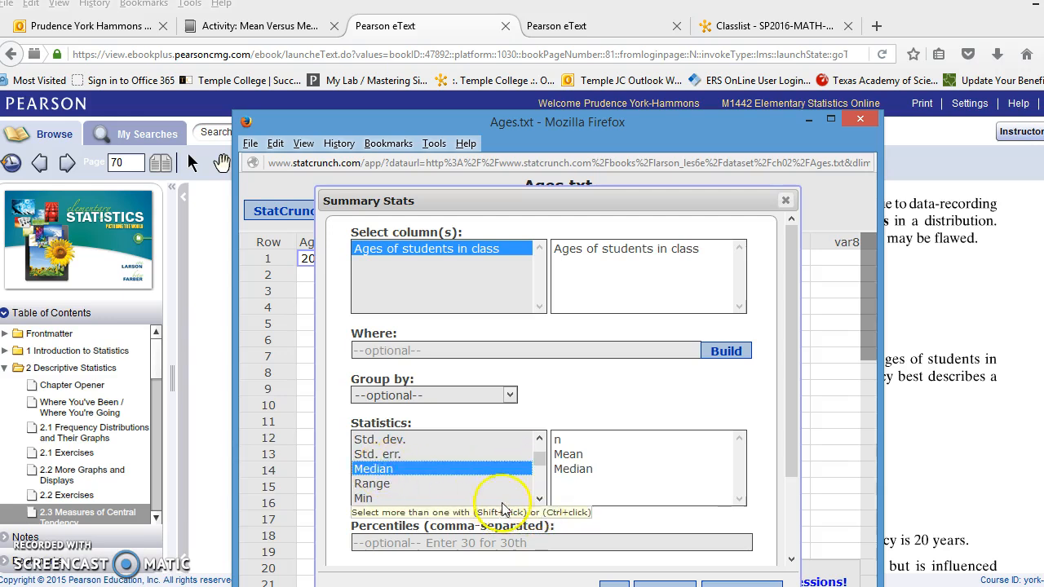
pyautogui.click(539, 499)
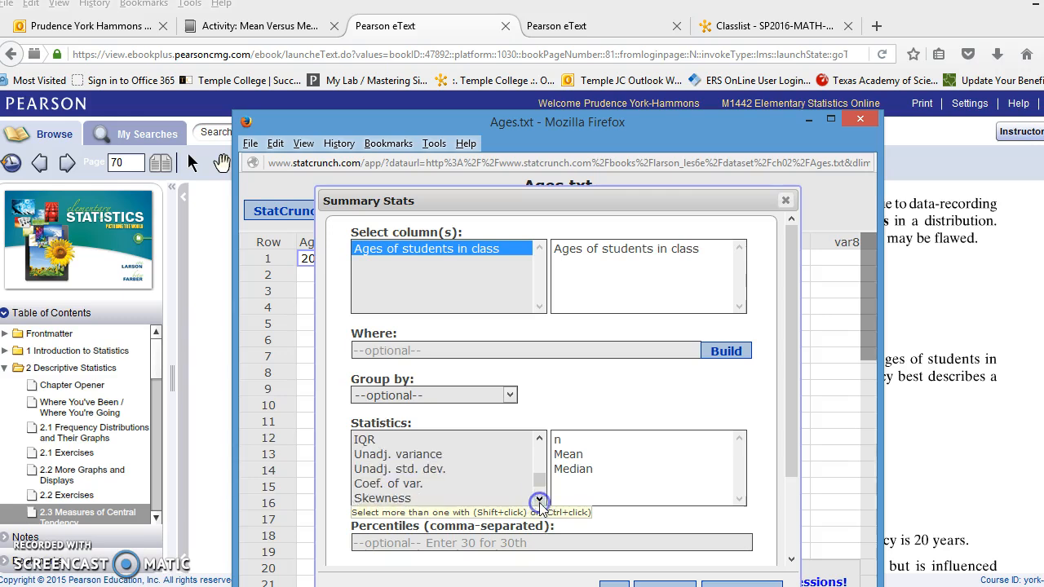
pyautogui.click(539, 499)
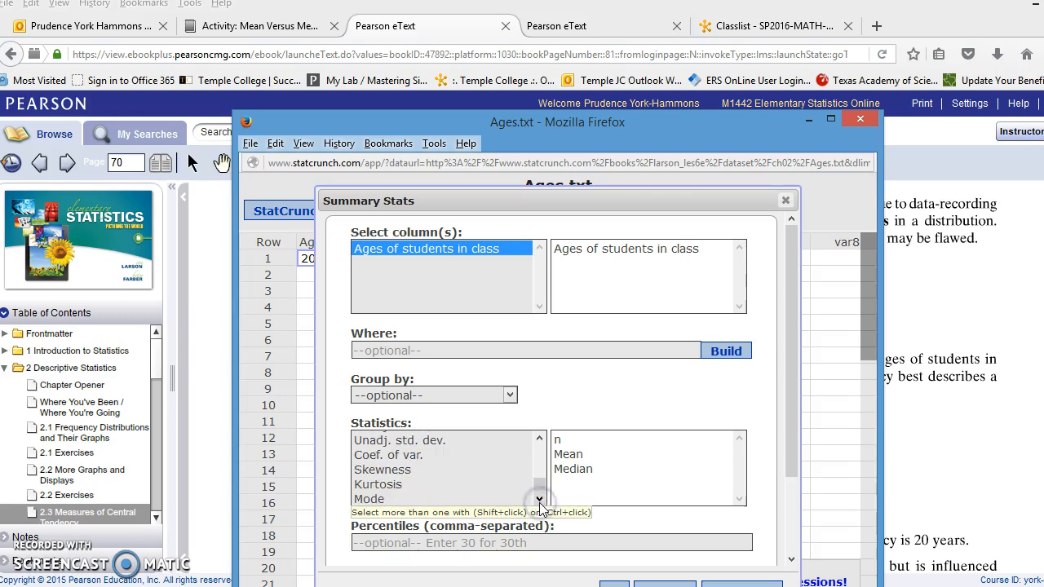
pyautogui.keyDown('ctrl'); pyautogui.click(371, 499); pyautogui.keyUp('ctrl')
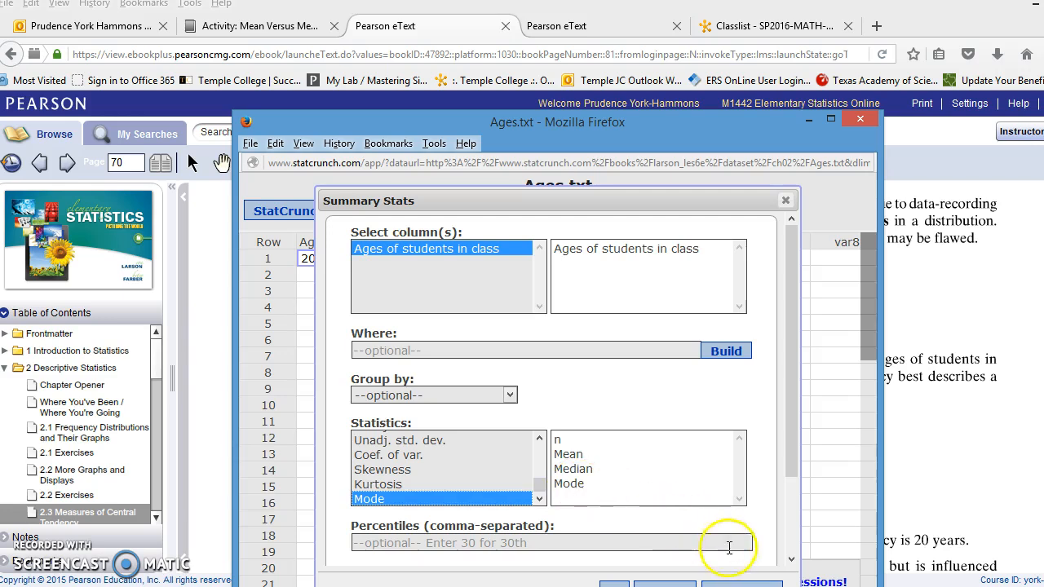
# Compute the summary statistics with the output stored in the data table, and dismiss the result message
pyautogui.click(791, 560)
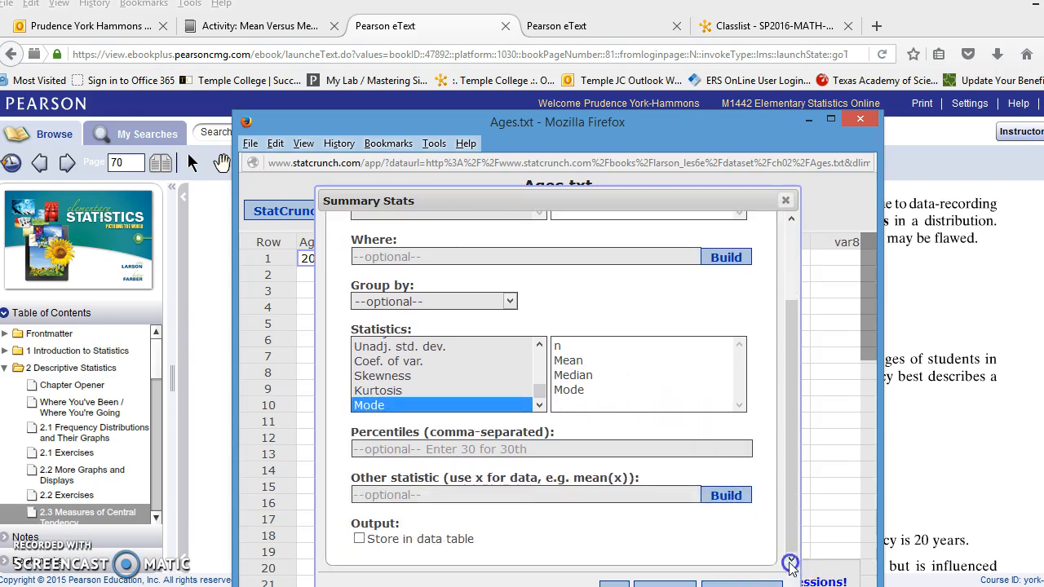
pyautogui.click(359, 539)
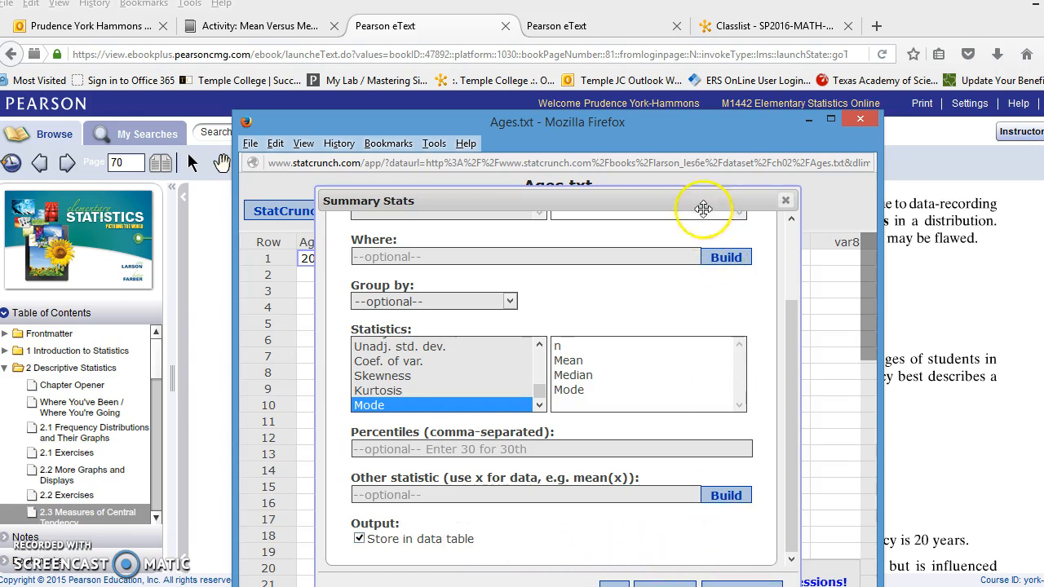
pyautogui.moveTo(703, 209); pyautogui.dragTo(688, 197)
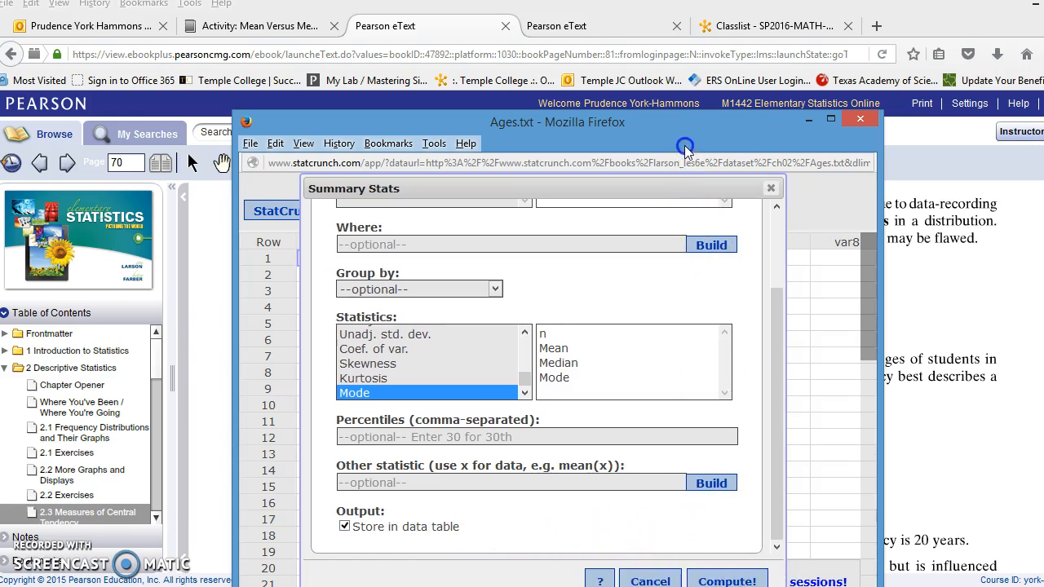
pyautogui.click(731, 580)
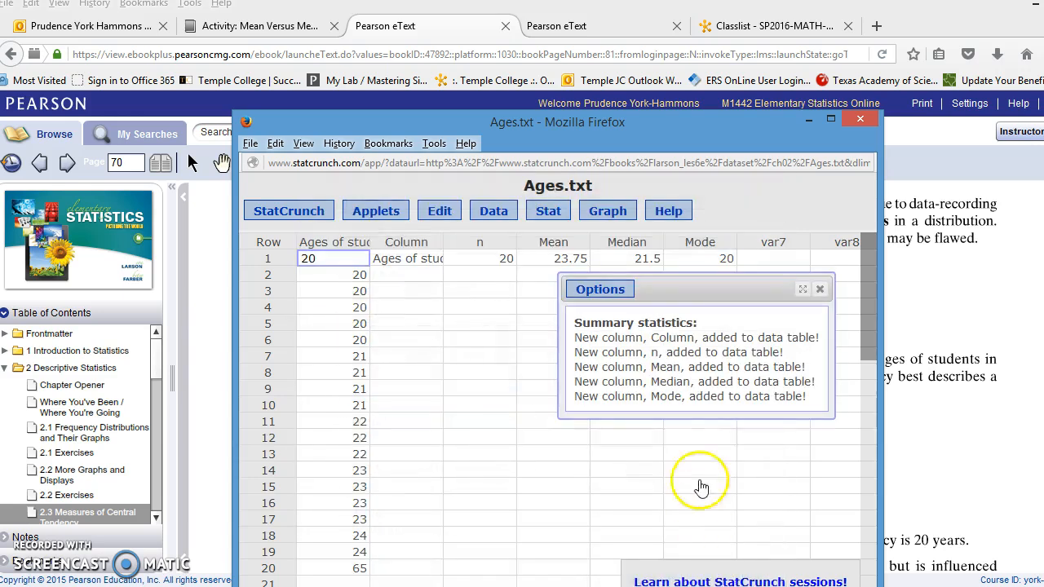
pyautogui.click(819, 290)
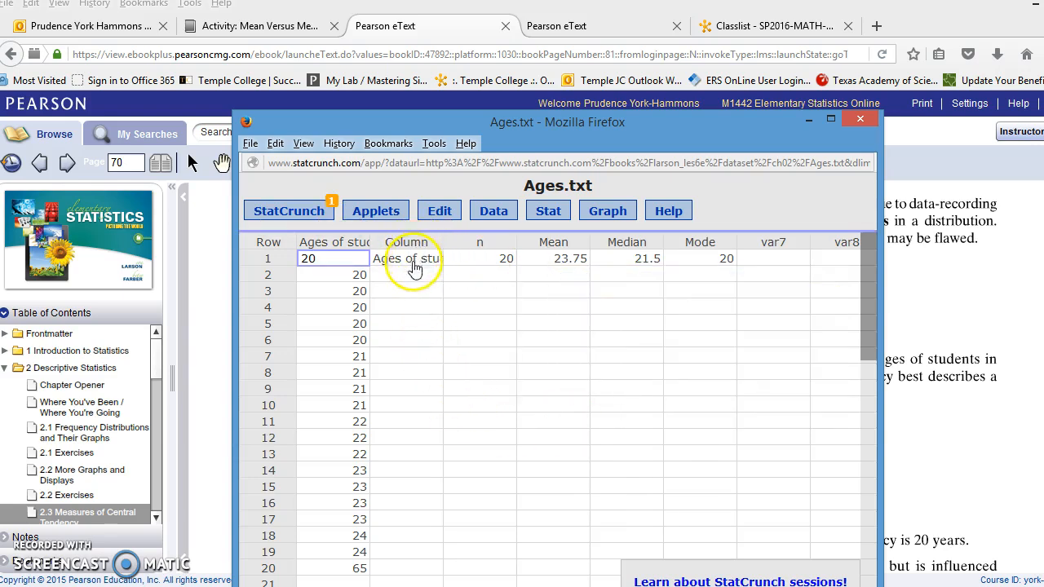
# Compare the computed mean, median and mode with the textbook's Example 6 solution
pyautogui.click(504, 269)
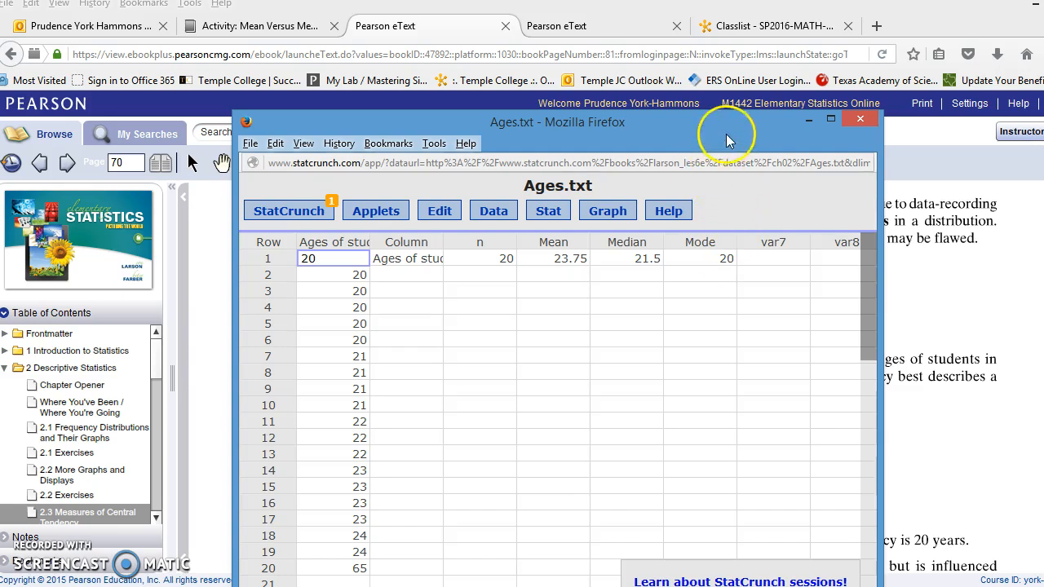
pyautogui.moveTo(733, 134); pyautogui.dragTo(367, 140)
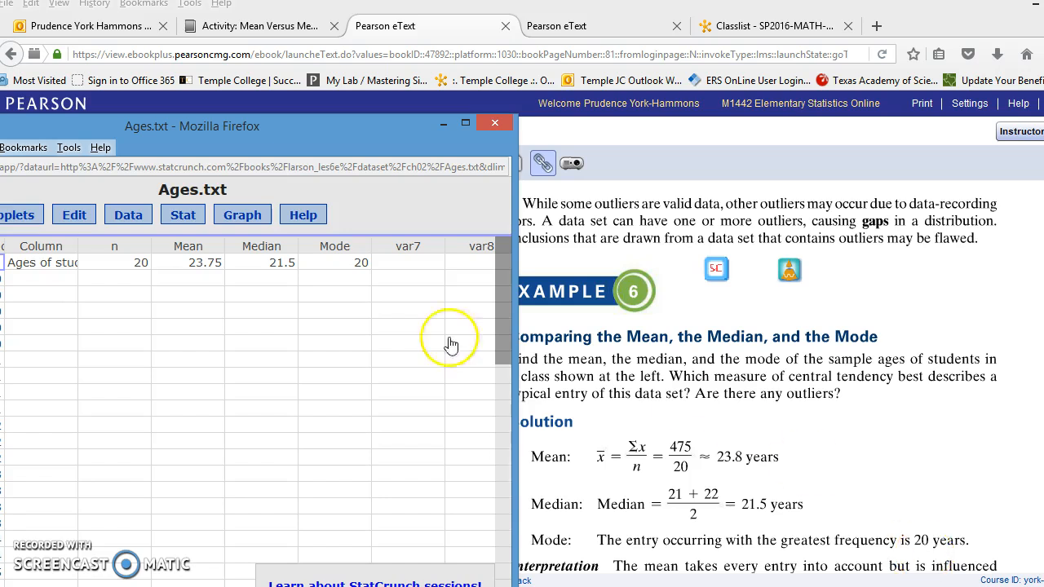
pyautogui.moveTo(337, 127); pyautogui.dragTo(747, 127)
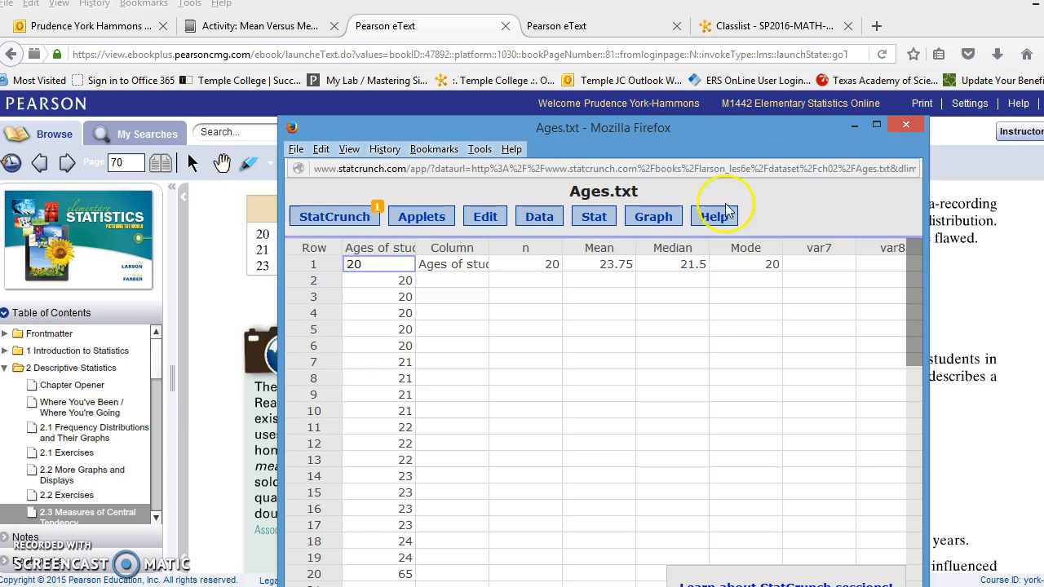
# Sort the Ages of students in class column in ascending order into the current data table, and dismiss the result message
pyautogui.click(534, 222)
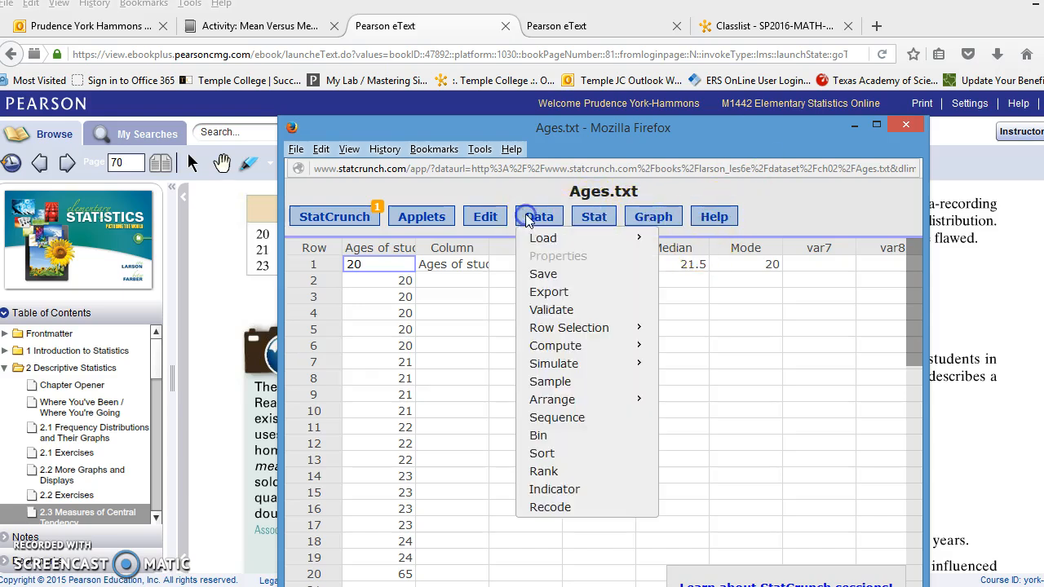
pyautogui.click(542, 454)
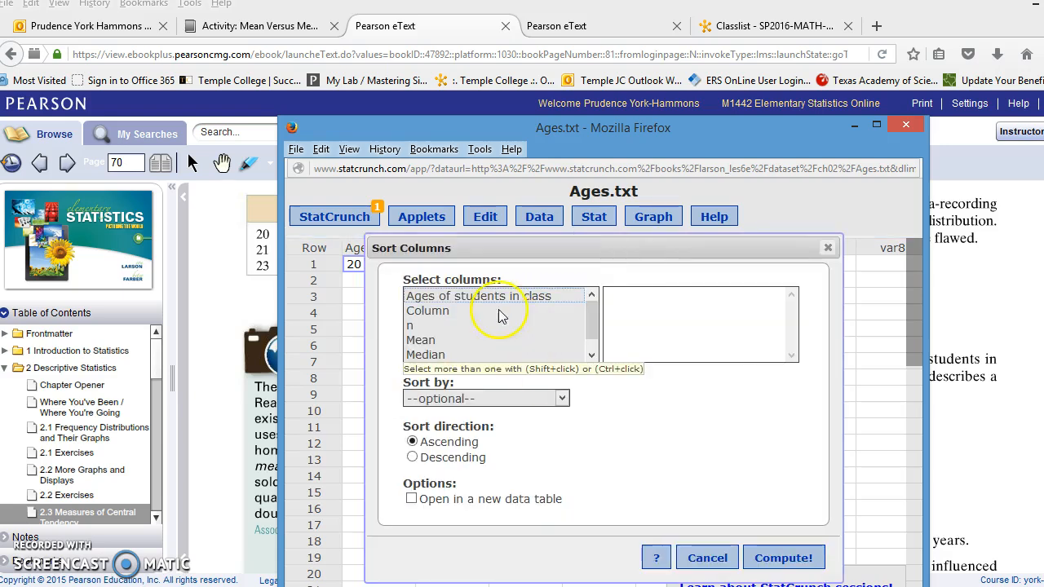
pyautogui.click(479, 295)
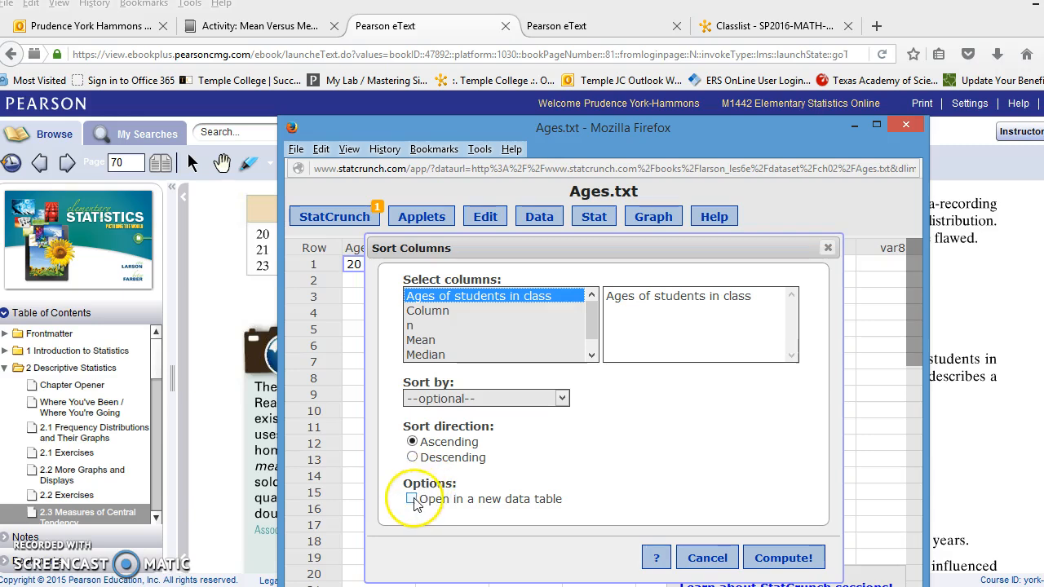
pyautogui.click(765, 561)
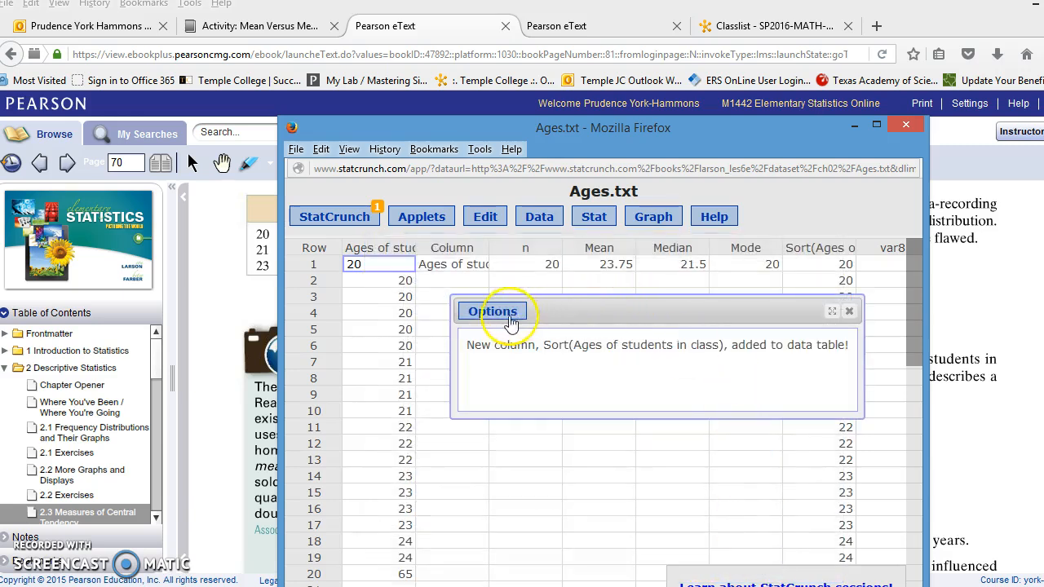
pyautogui.click(849, 311)
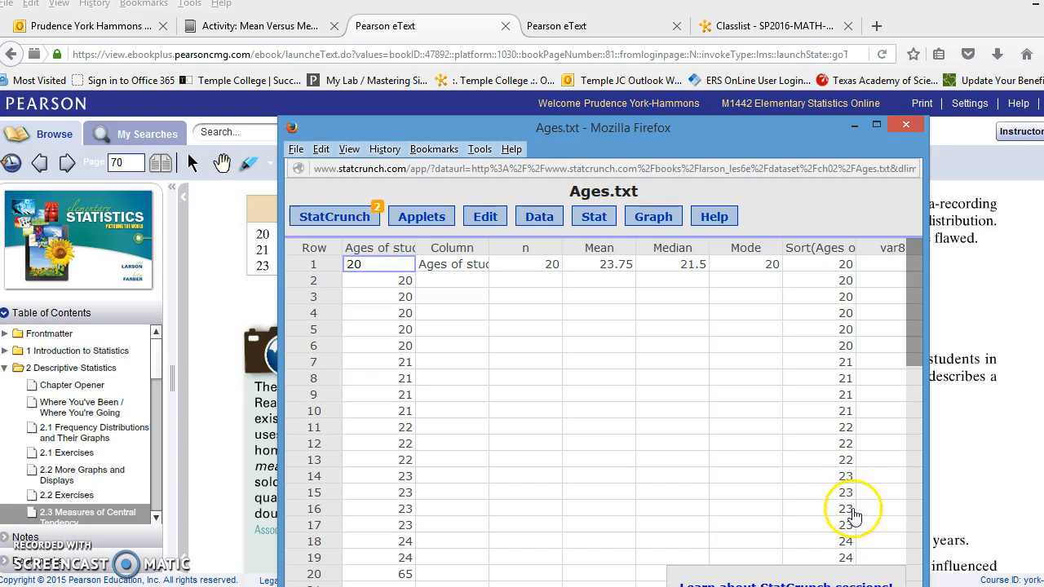
# Examine the sorted ages column through its final entry to check for an outlier, and return to the first row
pyautogui.click(886, 544)
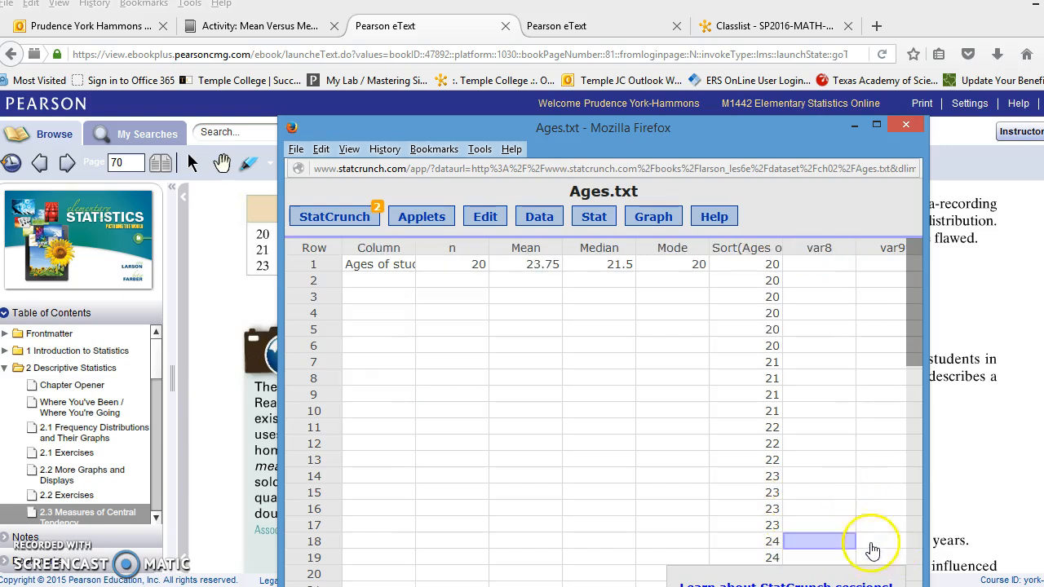
pyautogui.click(911, 562)
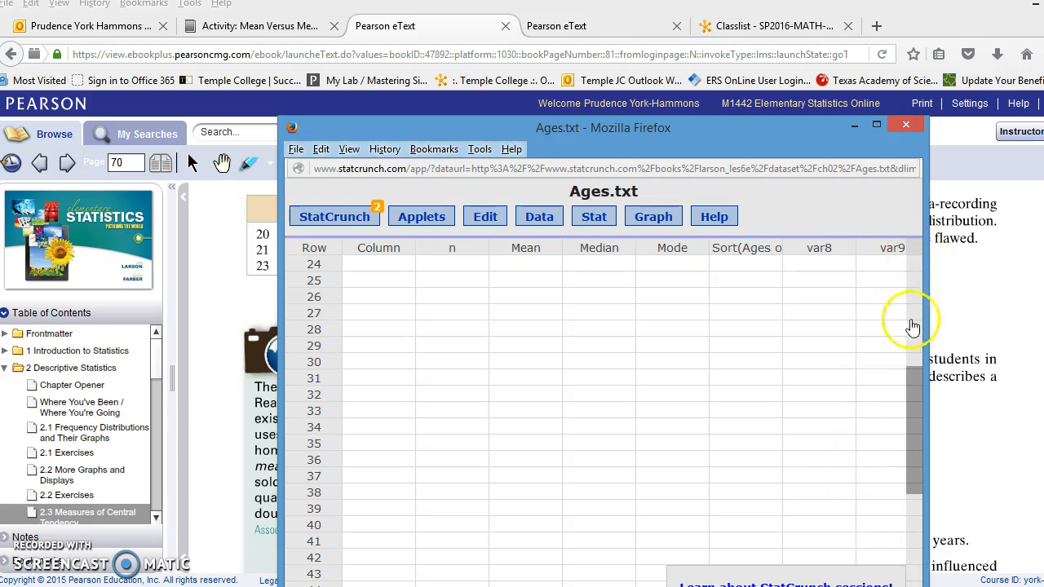
pyautogui.moveTo(920, 392); pyautogui.dragTo(920, 319)
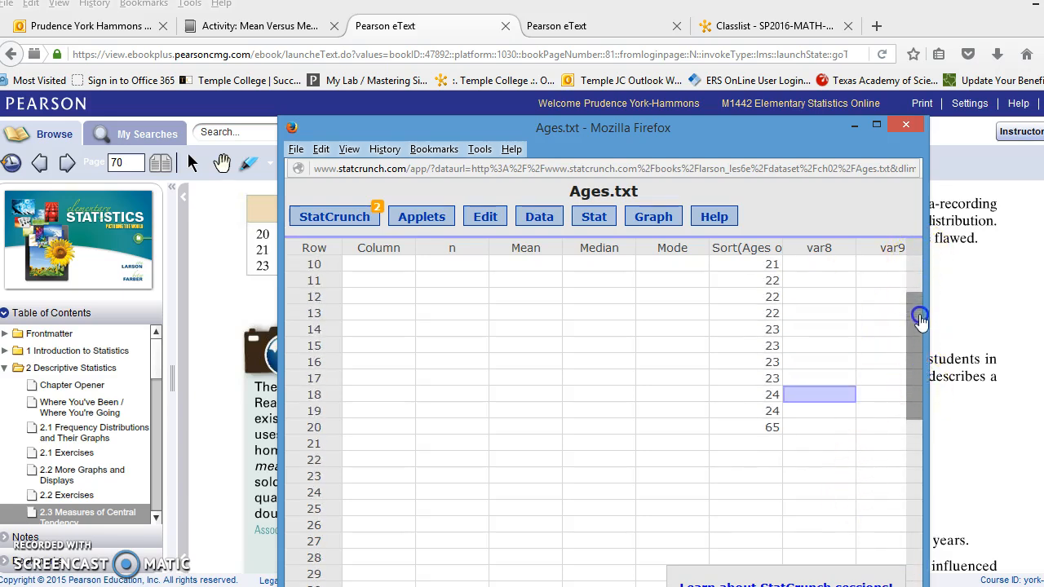
pyautogui.click(773, 427)
pyautogui.click(764, 475)
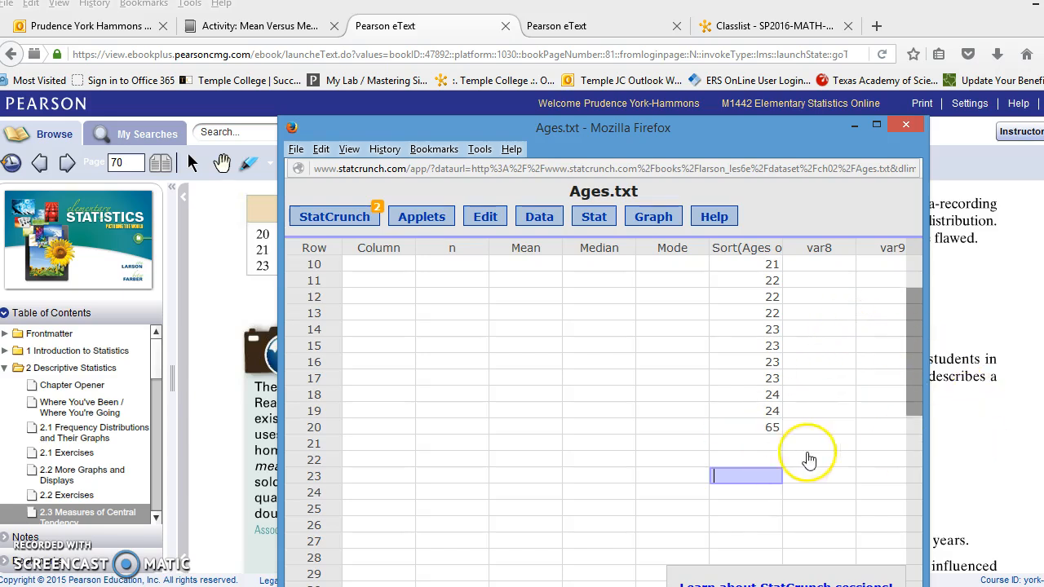
pyautogui.scroll(-2, 746, 400)
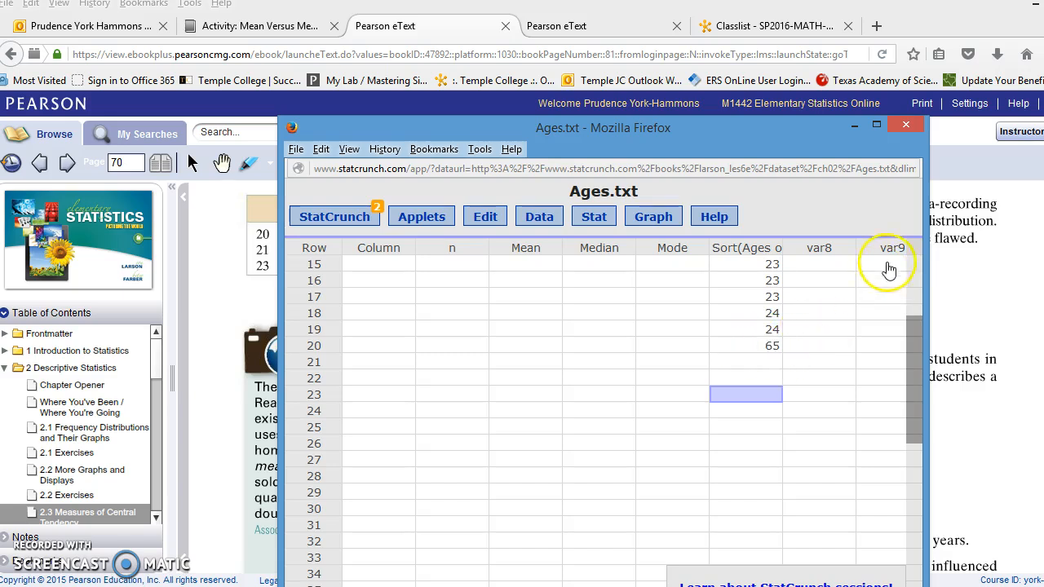
pyautogui.moveTo(924, 350); pyautogui.dragTo(919, 259)
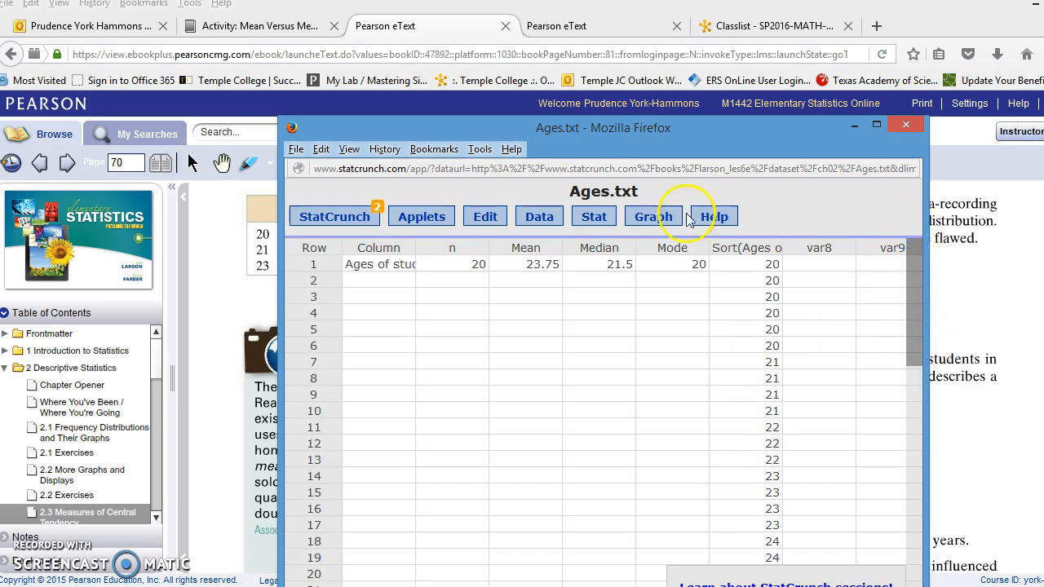
# Compute a frequency histogram of the Ages of students in class column with the default bins and display options
pyautogui.click(646, 216)
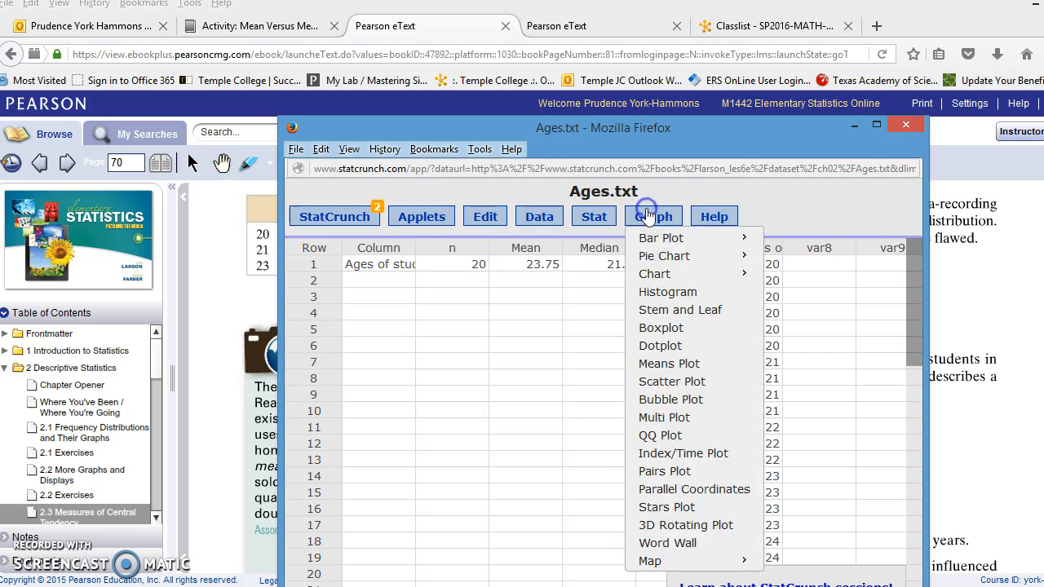
pyautogui.click(669, 295)
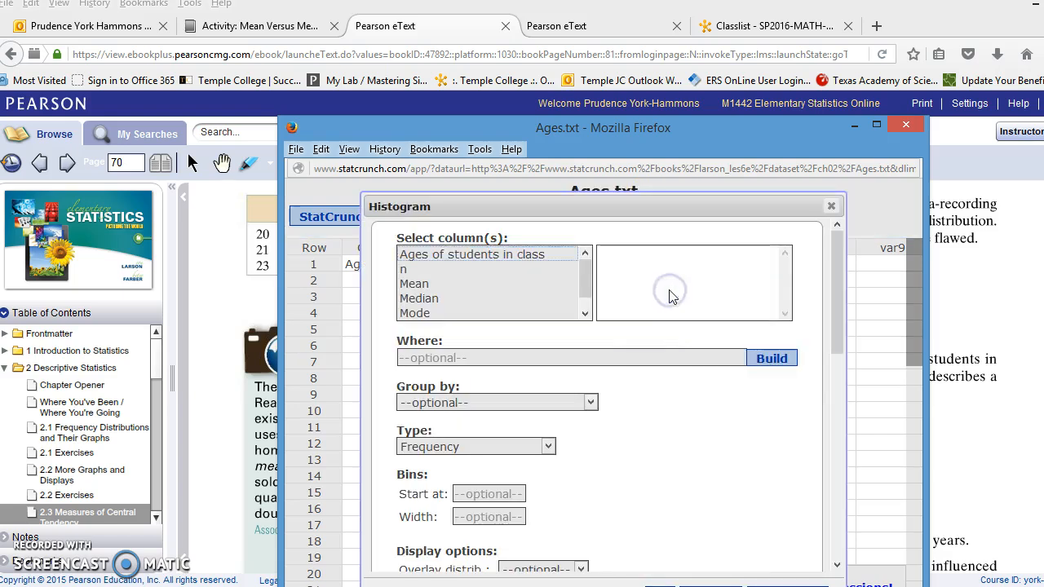
pyautogui.click(469, 255)
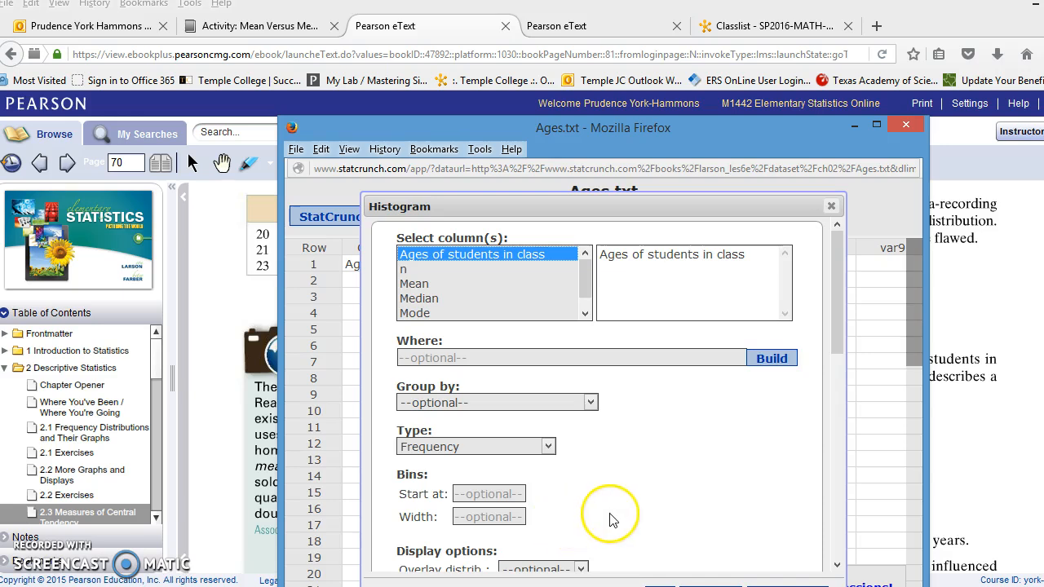
pyautogui.scroll(-2, 612, 518)
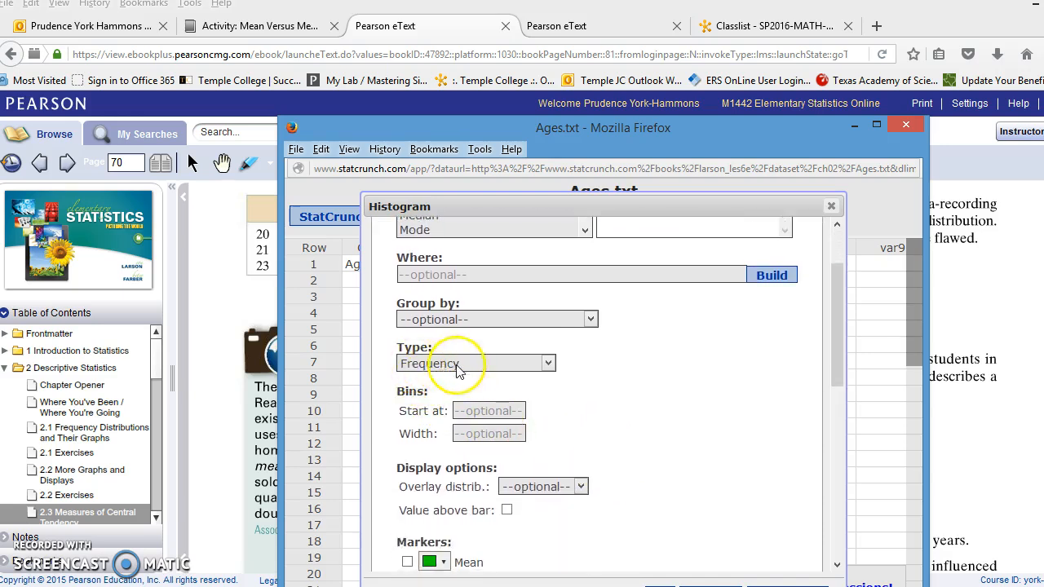
pyautogui.scroll(-7, 688, 456)
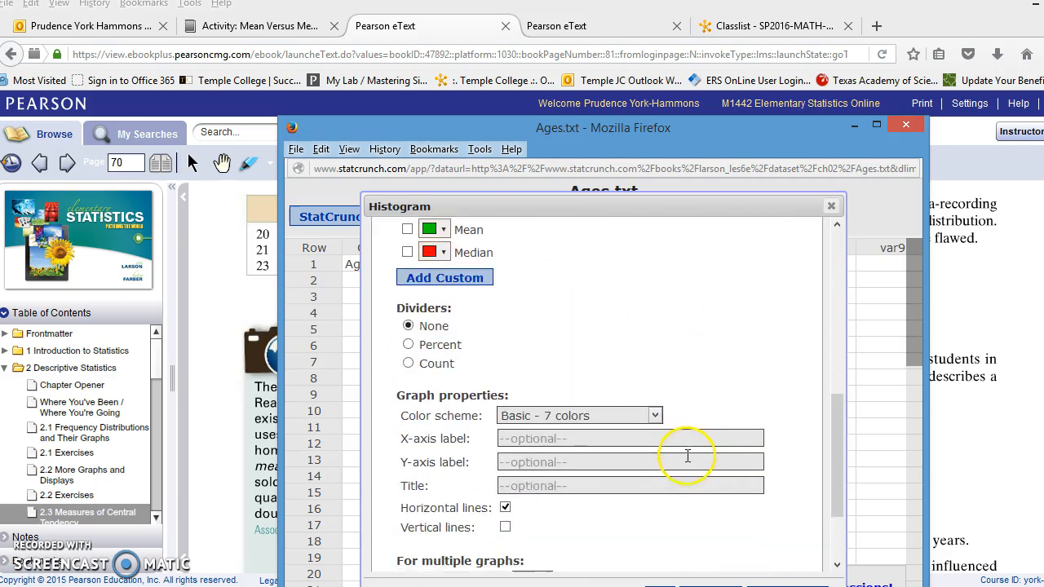
pyautogui.scroll(-2, 687, 457)
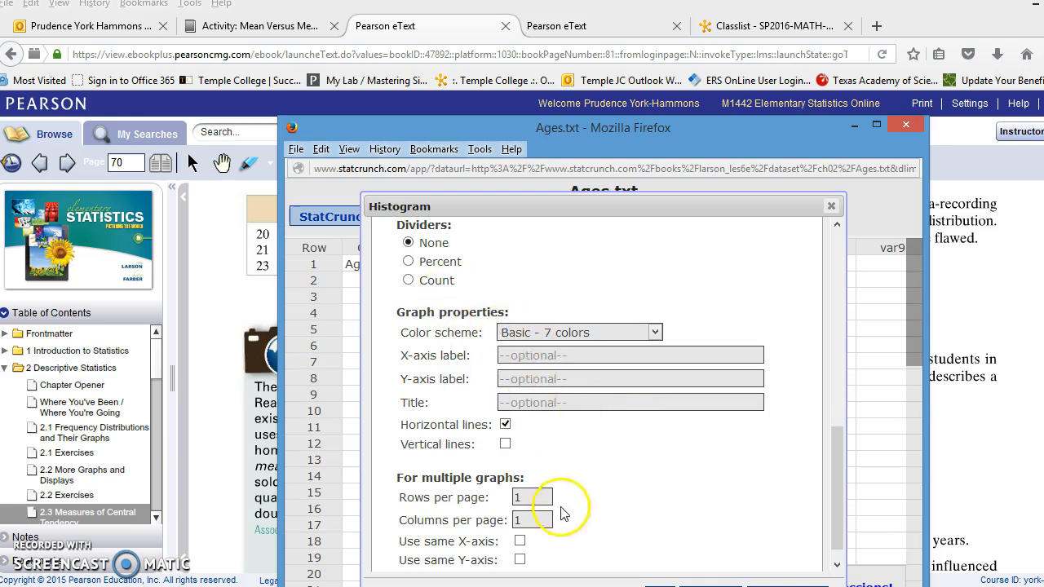
pyautogui.scroll(-1, 669, 545)
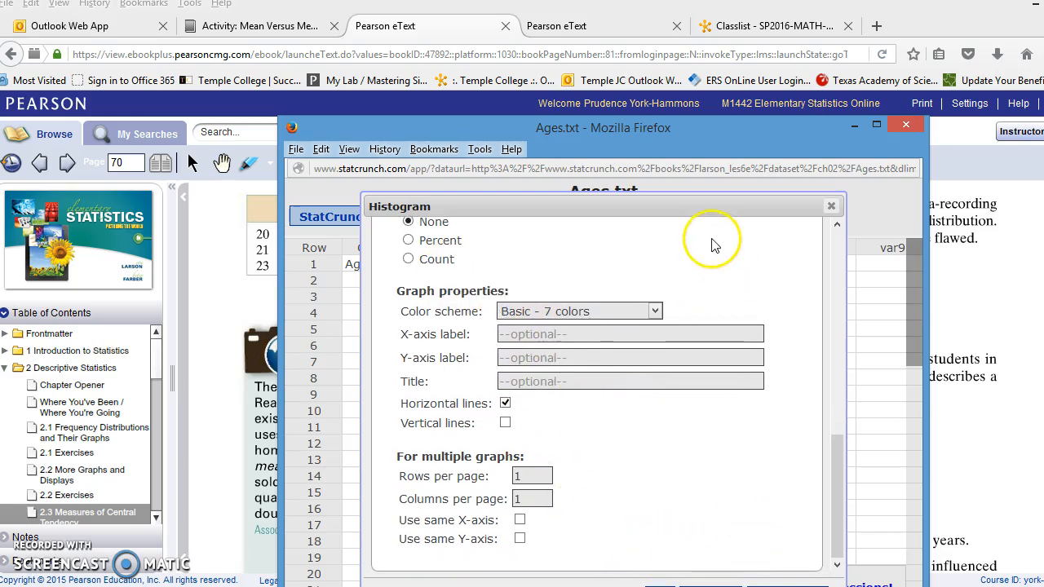
pyautogui.moveTo(699, 206); pyautogui.dragTo(693, 158)
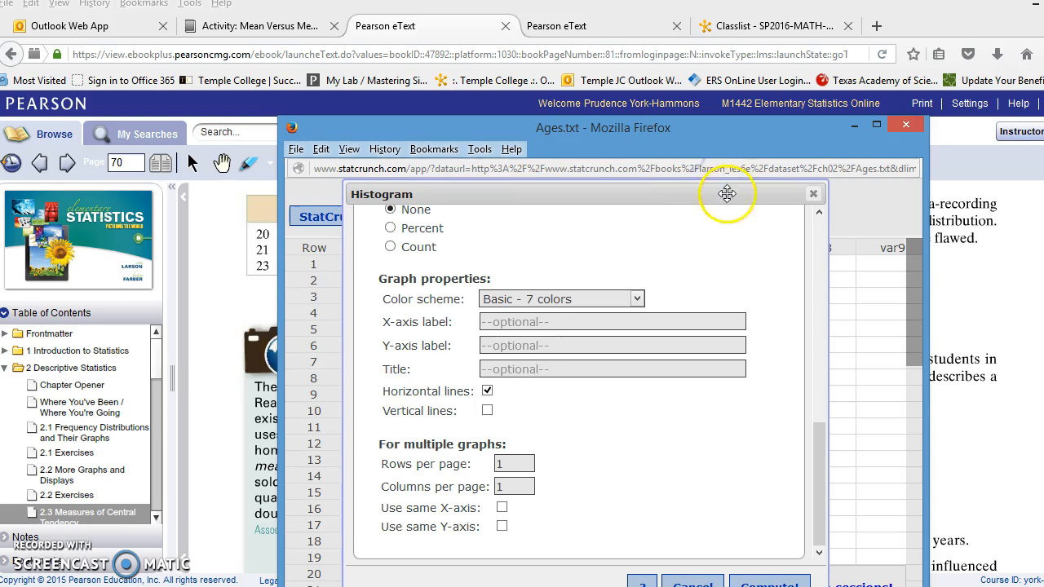
pyautogui.moveTo(825, 127); pyautogui.dragTo(812, 82)
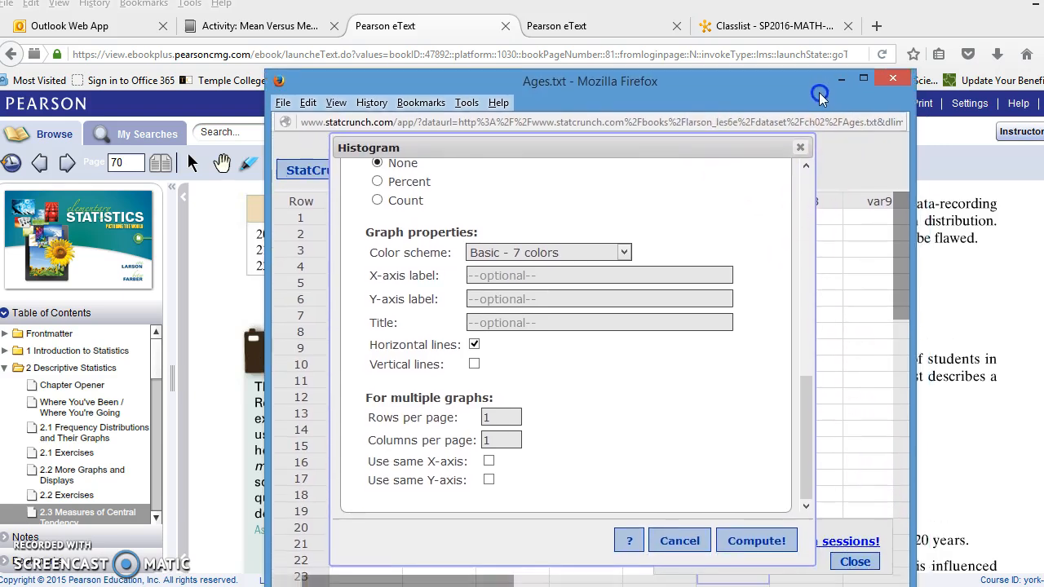
pyautogui.click(747, 542)
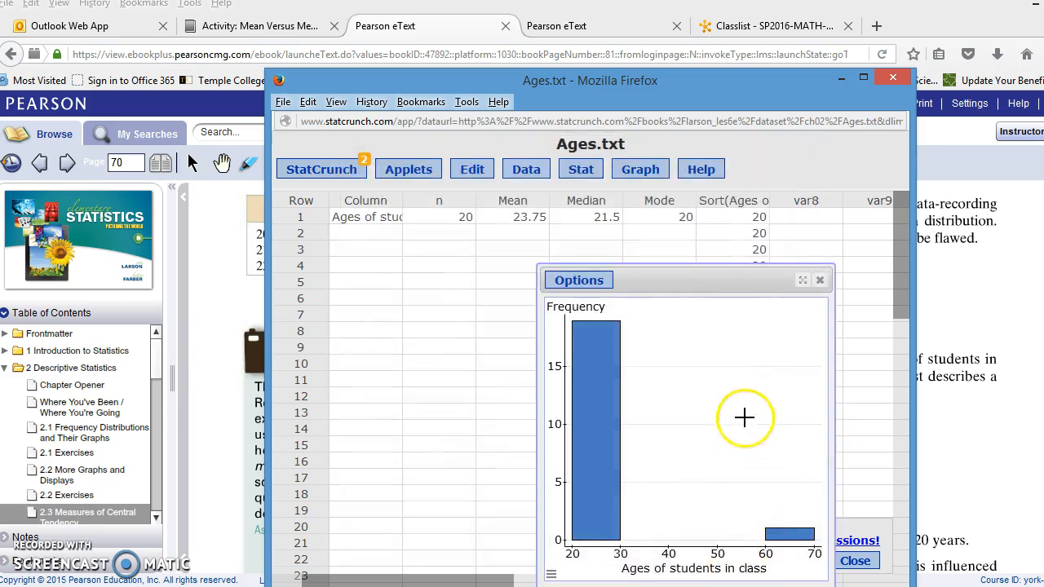
# Compare the histogram's shape with the computed mean, median and mode in the data table, and close the graph
pyautogui.moveTo(663, 283); pyautogui.dragTo(547, 260)
pyautogui.click(490, 510)
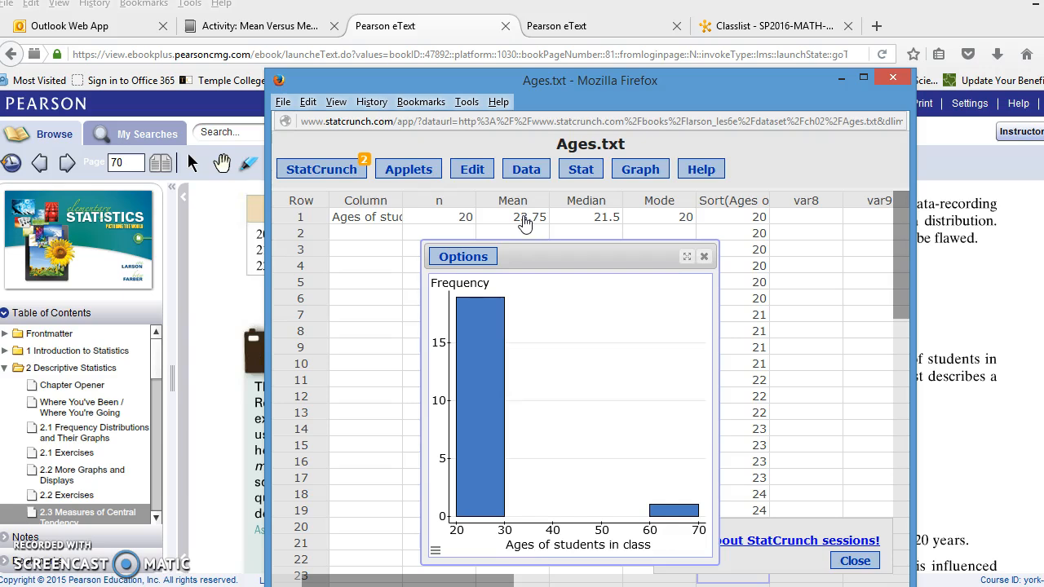
pyautogui.click(705, 261)
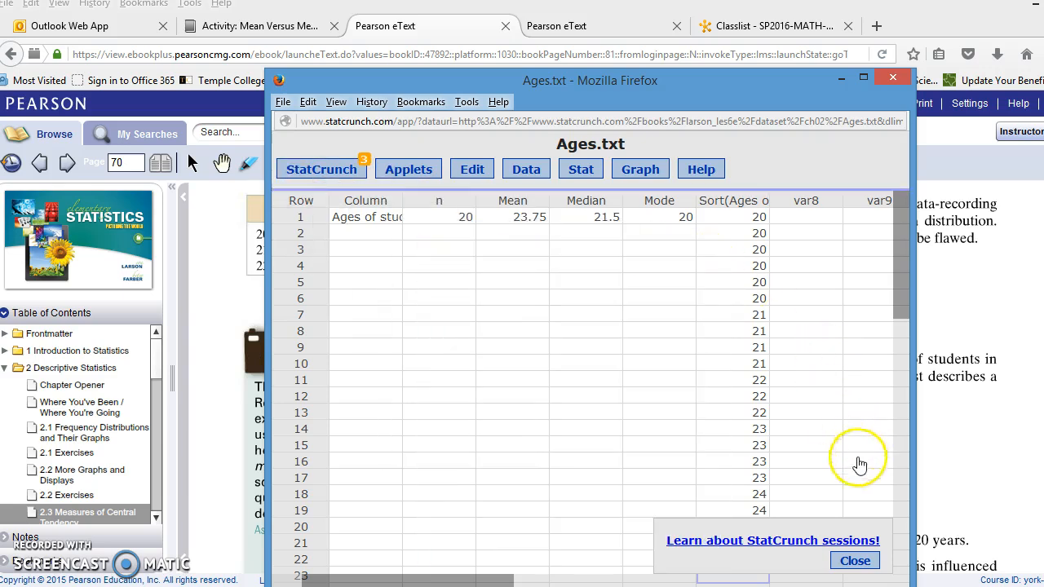
# Delete the outlier 65 from row 20 of the sorted ages column and return to the first row
pyautogui.click(867, 481)
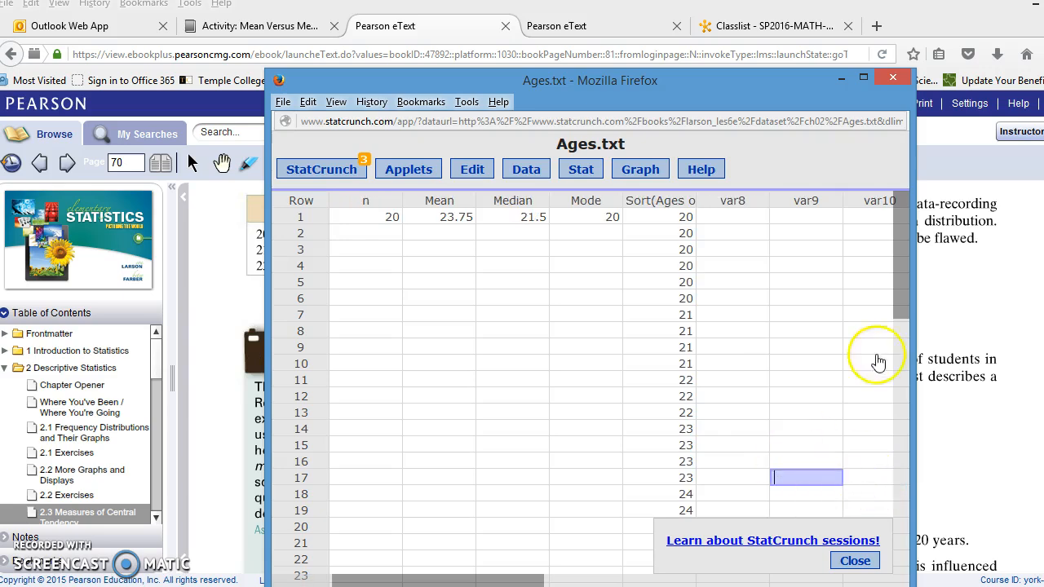
pyautogui.moveTo(892, 317); pyautogui.dragTo(893, 344)
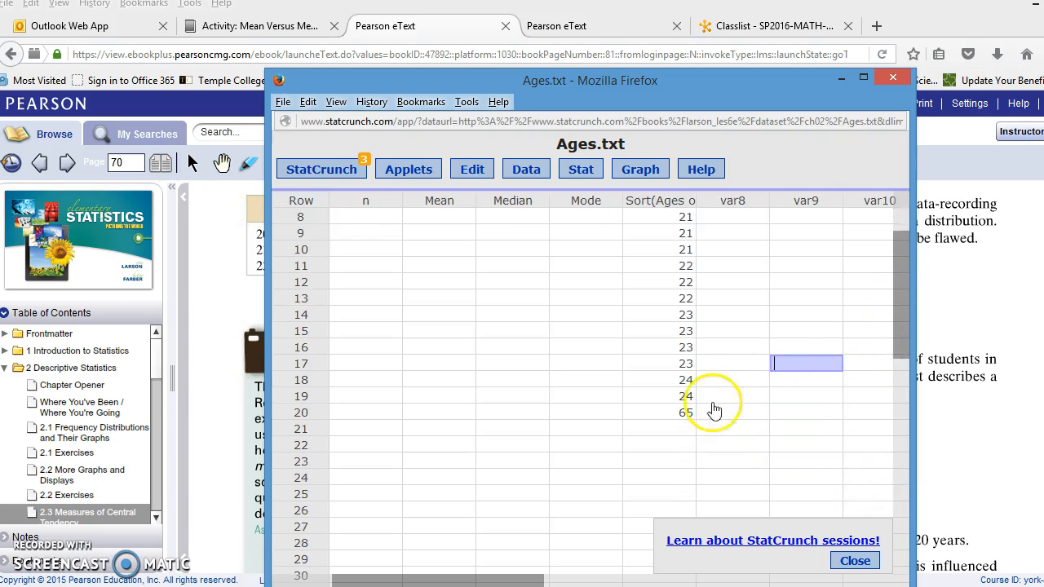
pyautogui.click(678, 414)
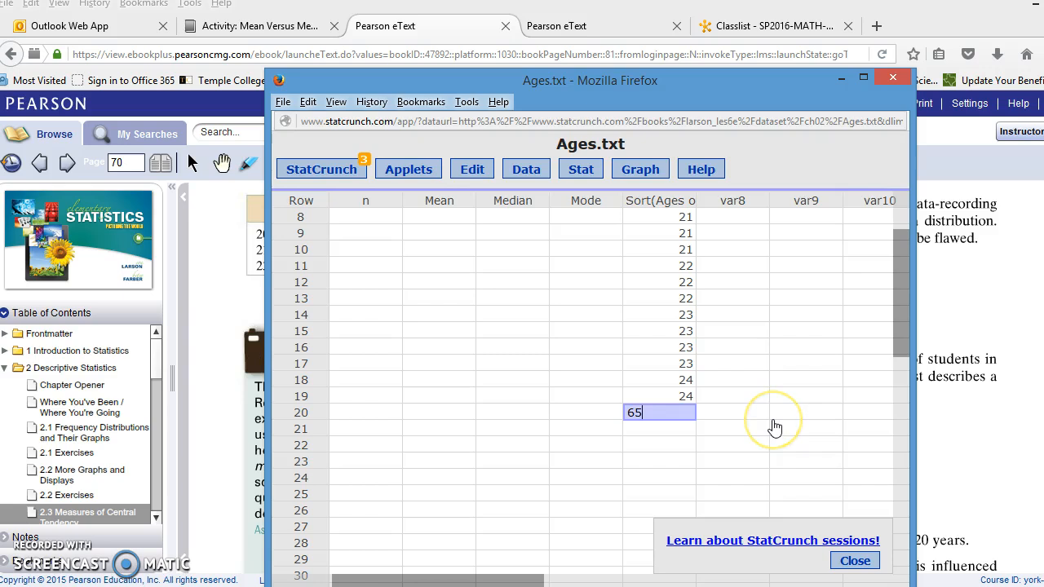
pyautogui.click(739, 398)
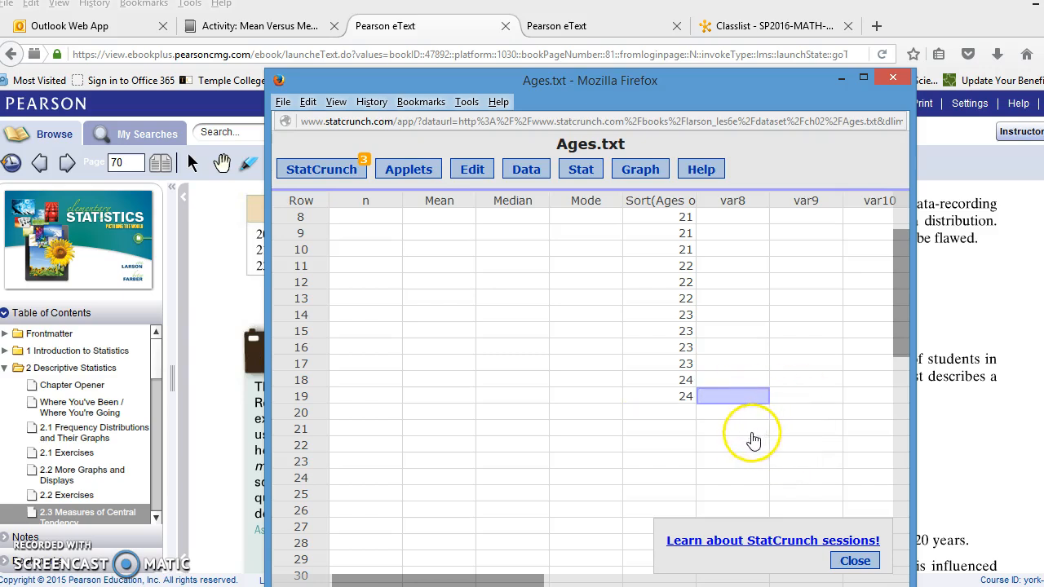
pyautogui.scroll(-2, 680, 452)
pyautogui.scroll(4, 693, 443)
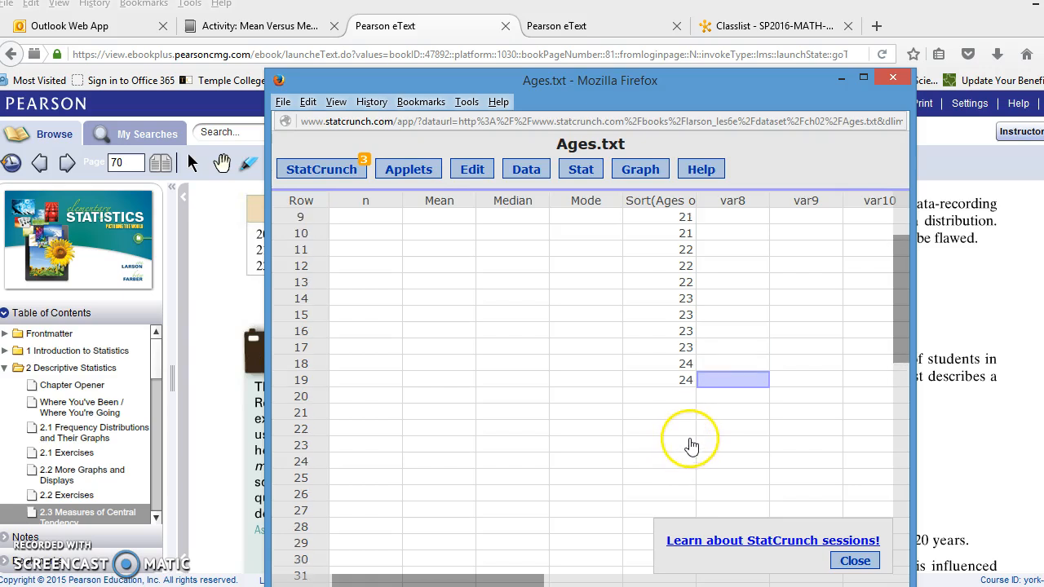
pyautogui.scroll(2, 692, 441)
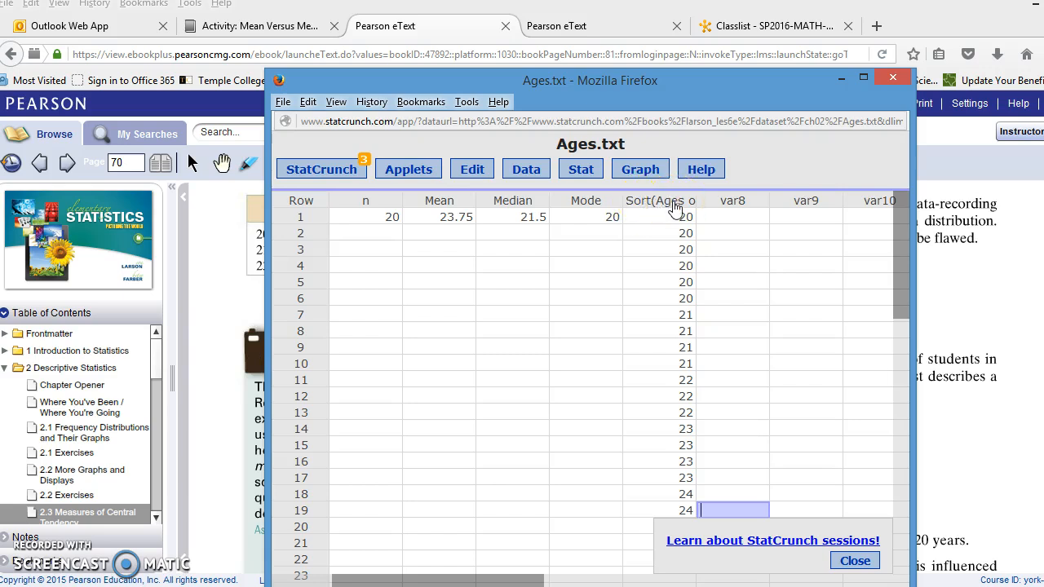
# Set up column summary statistics for the Sort(Ages of students in class) column
pyautogui.click(581, 171)
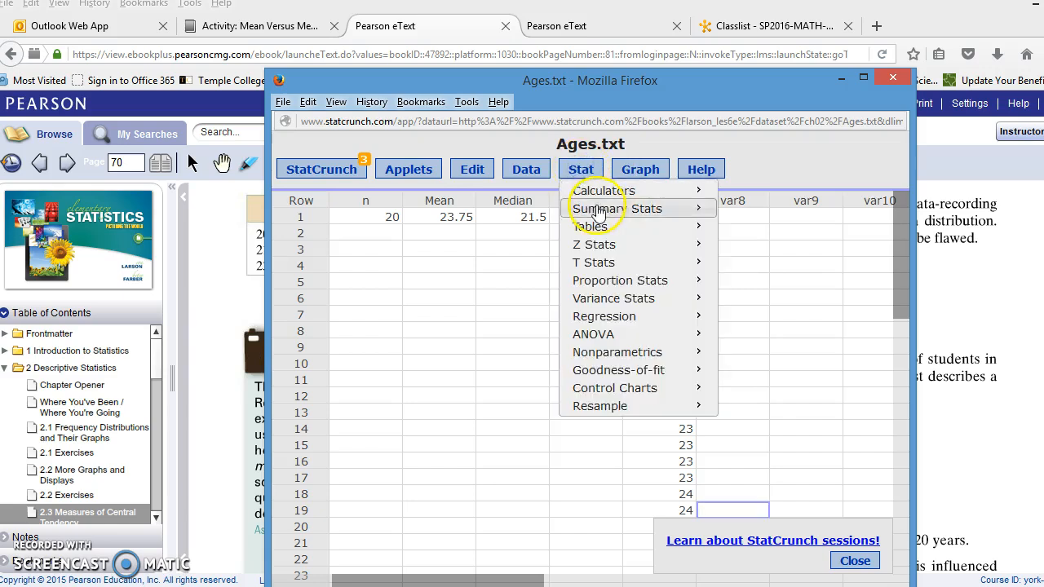
pyautogui.moveTo(600, 209)
pyautogui.click(757, 212)
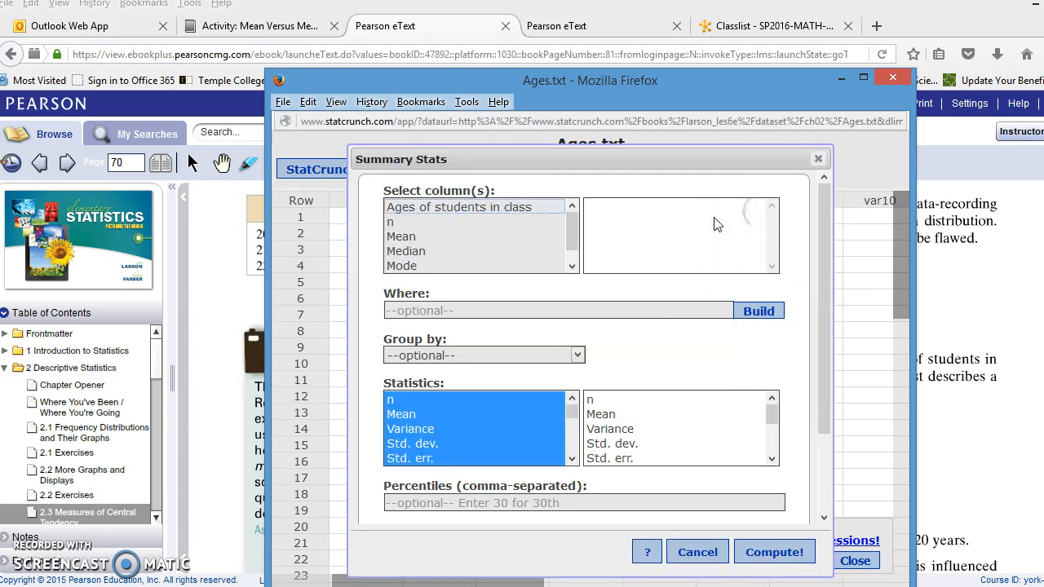
pyautogui.click(571, 267)
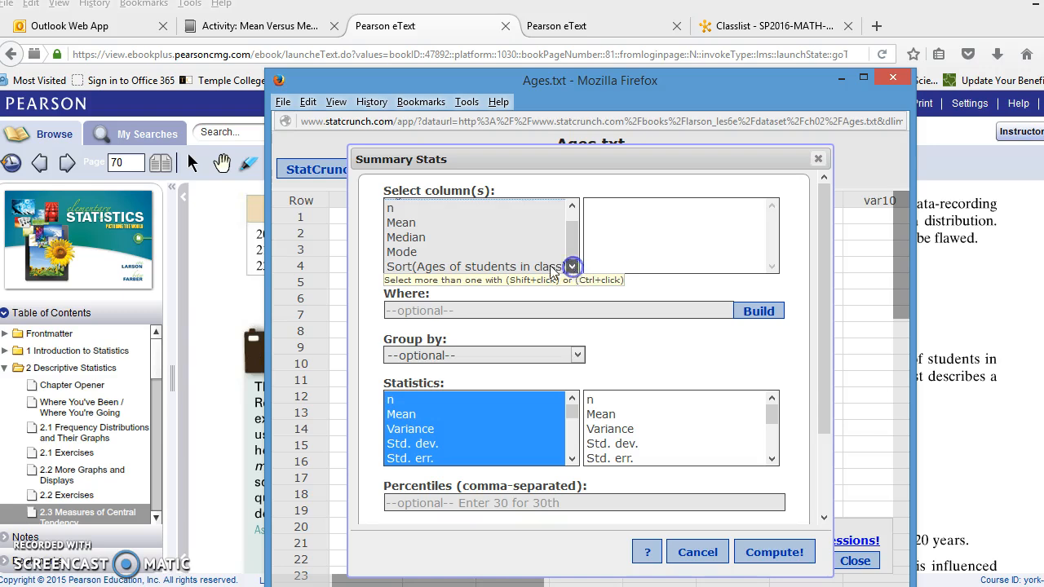
pyautogui.click(445, 267)
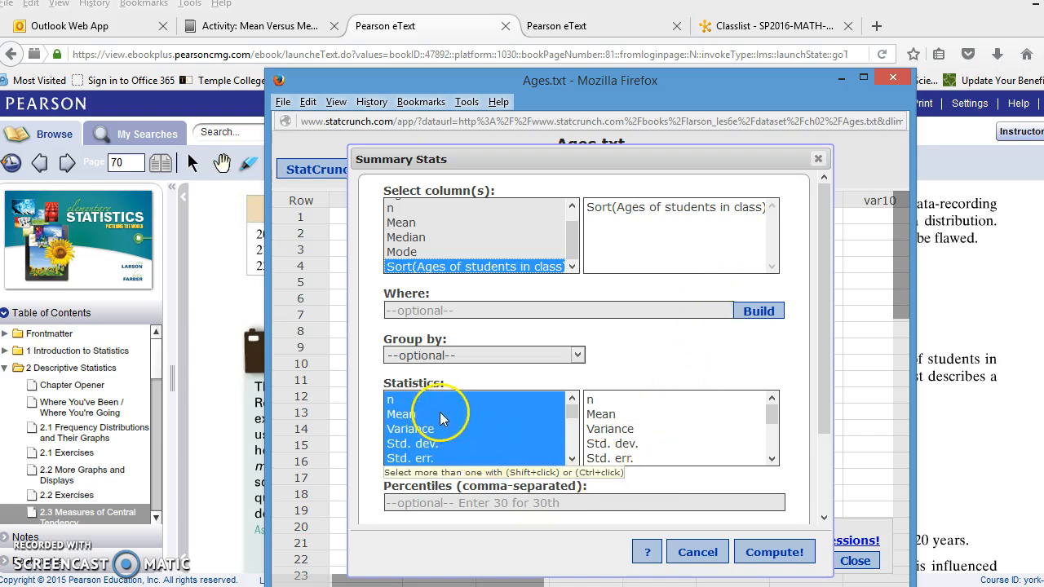
# Restrict the statistics to n, Mean, Median and Mode
pyautogui.click(391, 401)
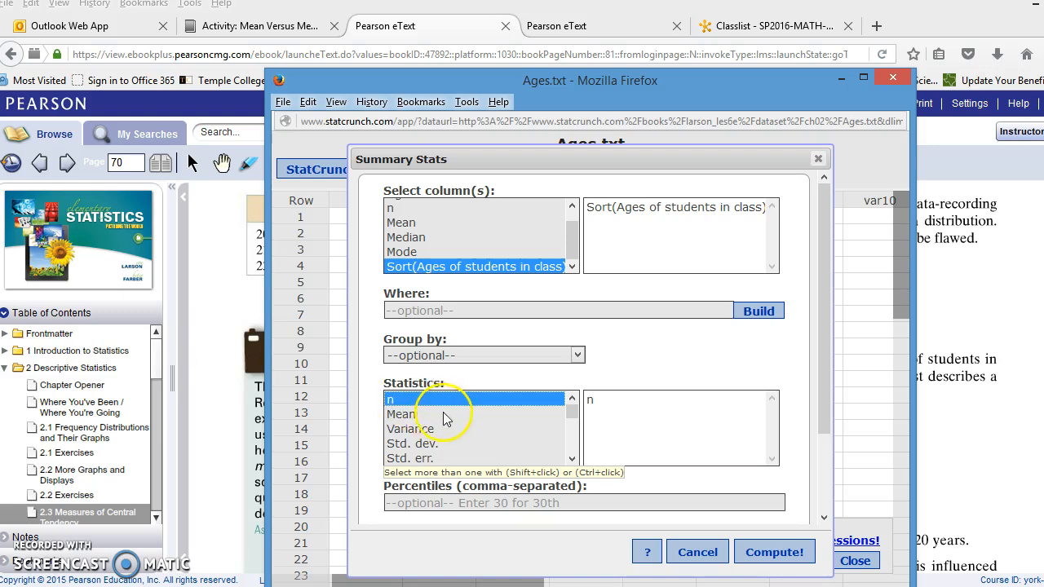
pyautogui.keyDown('ctrl'); pyautogui.click(401, 414); pyautogui.keyUp('ctrl')
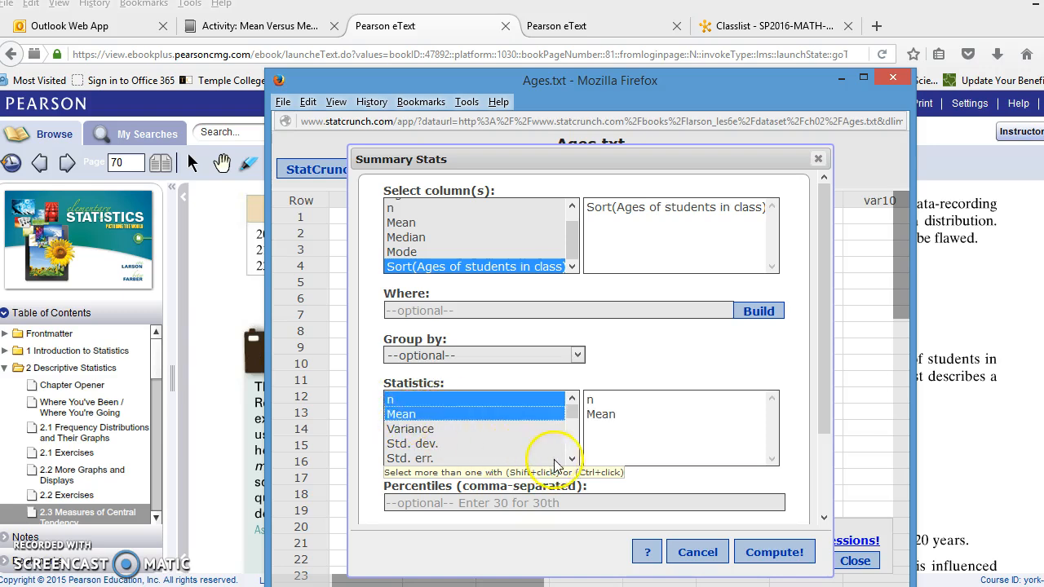
pyautogui.click(571, 459)
pyautogui.click(572, 399)
pyautogui.keyDown('ctrl'); pyautogui.click(406, 431); pyautogui.keyUp('ctrl')
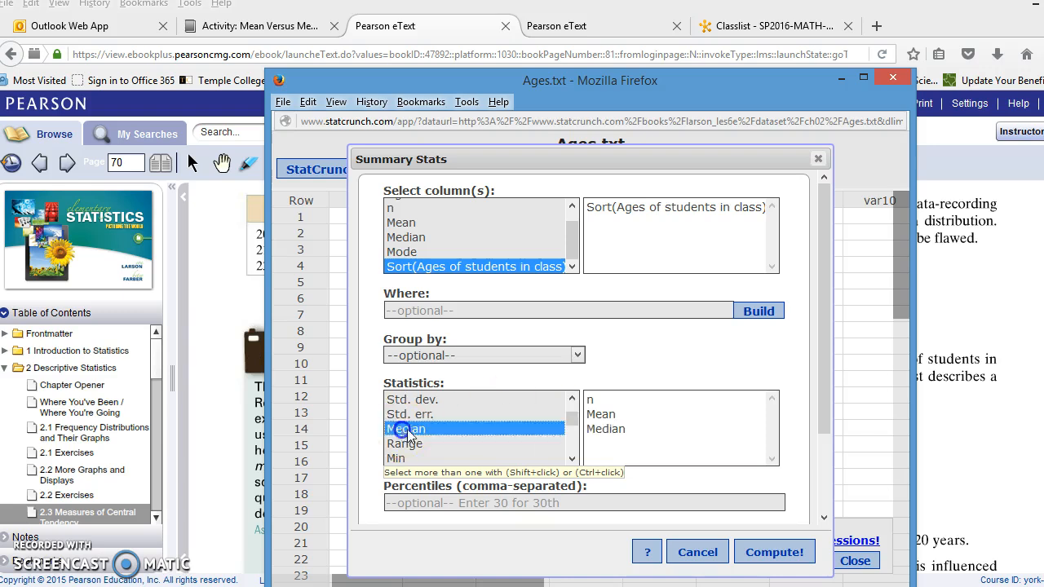
pyautogui.click(572, 458)
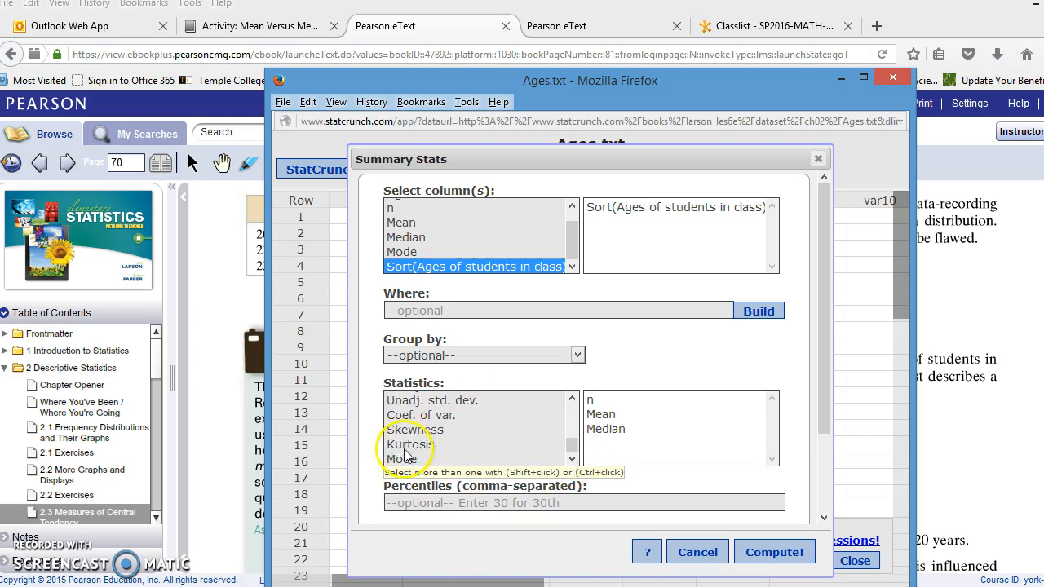
pyautogui.keyDown('ctrl'); pyautogui.click(400, 459); pyautogui.keyUp('ctrl')
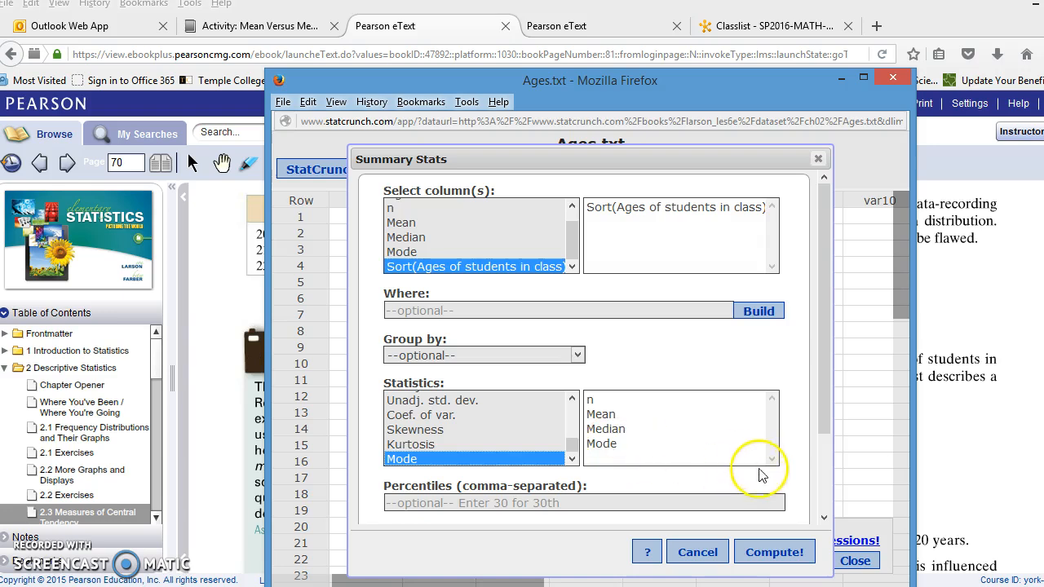
# Compute the summary statistics with the output stored in the data table, and dismiss the message about the sorted column's results
pyautogui.scroll(-2, 756, 478)
pyautogui.click(391, 497)
pyautogui.click(774, 553)
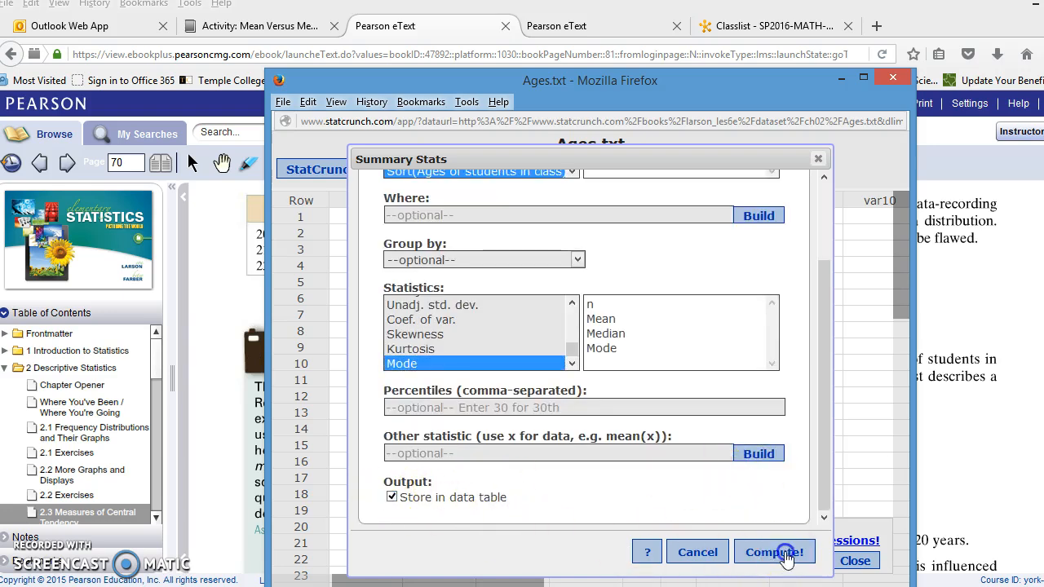
pyautogui.click(804, 297)
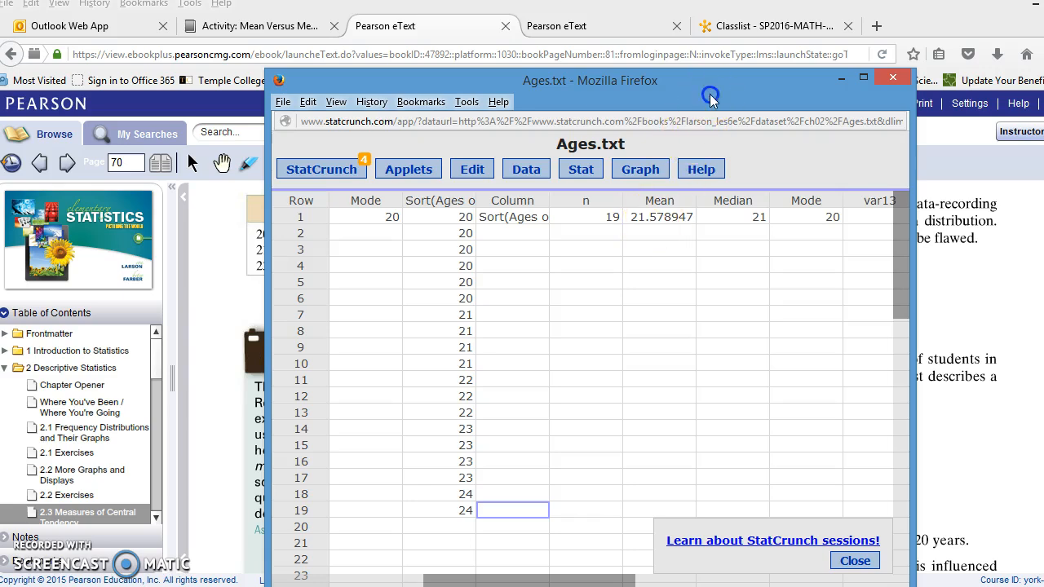
# Uncover the textbook's Example 6 solution and compare its mean, median and mode with those computed without the outlier
pyautogui.moveTo(729, 80); pyautogui.dragTo(383, 88)
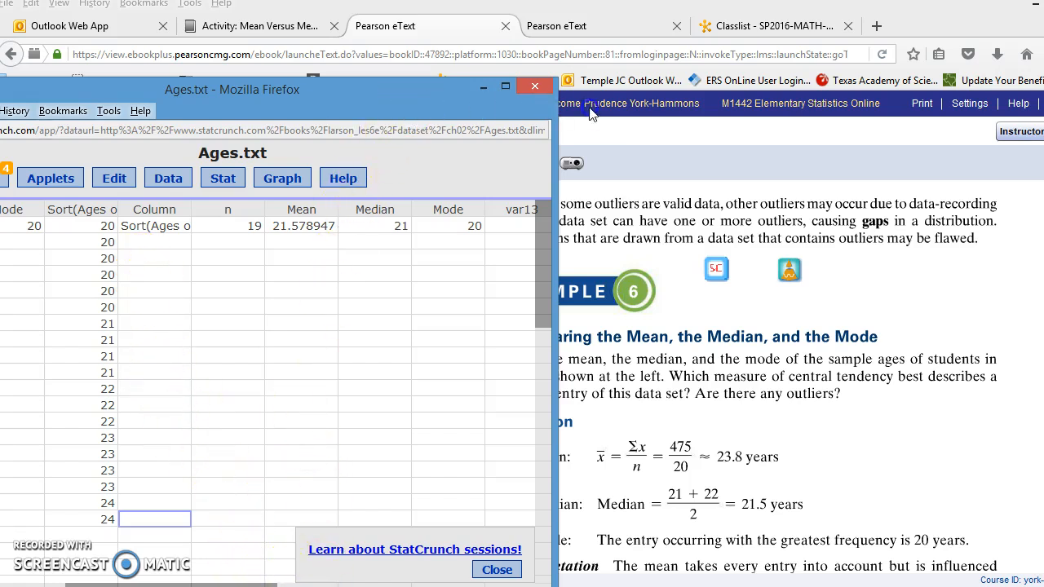
pyautogui.scroll(-1, 112, 261)
pyautogui.scroll(-1, 112, 261)
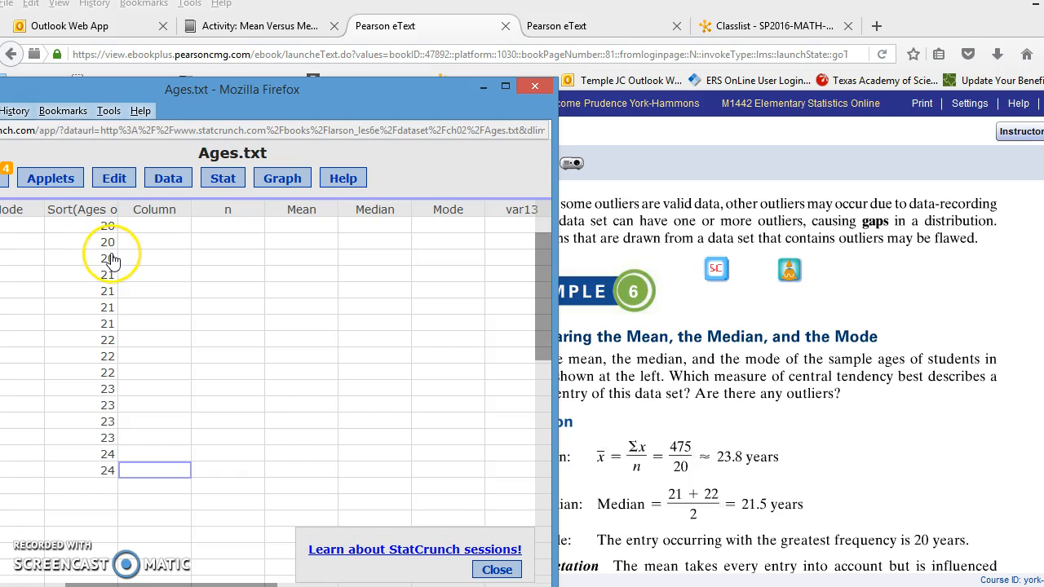
pyautogui.click(546, 213)
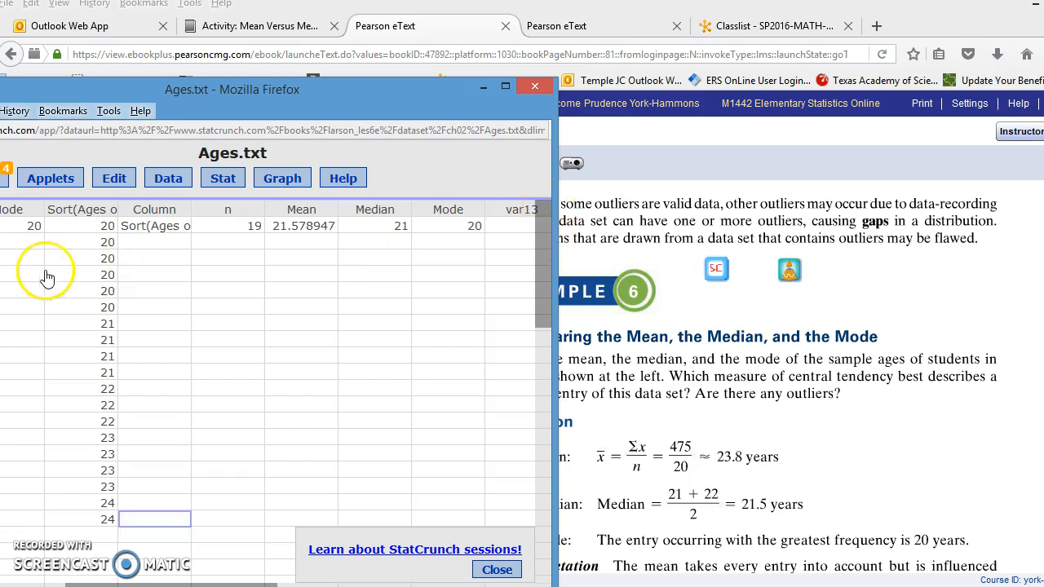
# Step down the sorted ages entry by entry to row 10 to examine the median position without the outlier
pyautogui.scroll(-1, 49, 261)
pyautogui.click(96, 210)
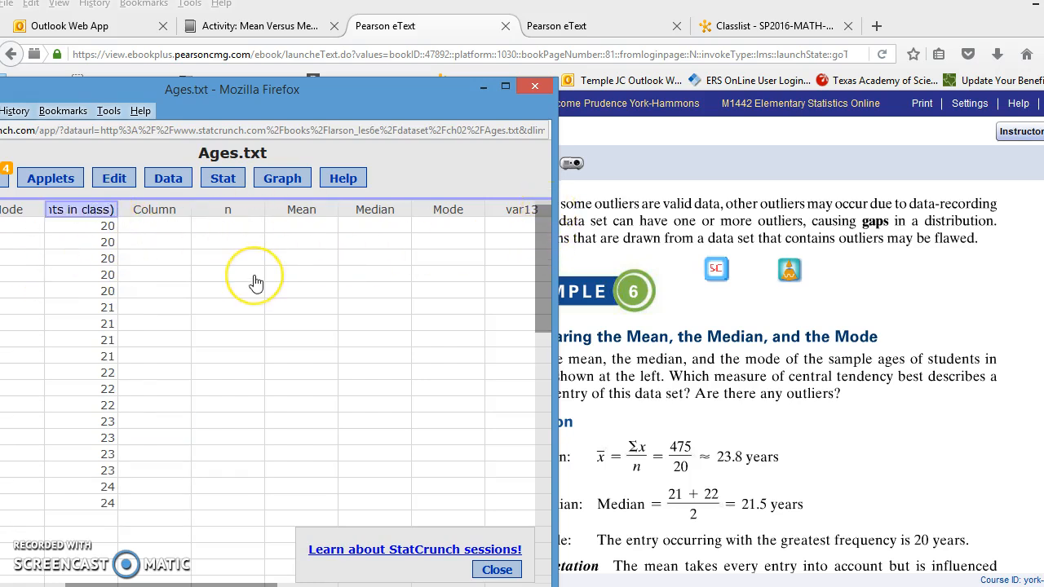
pyautogui.press('Return')
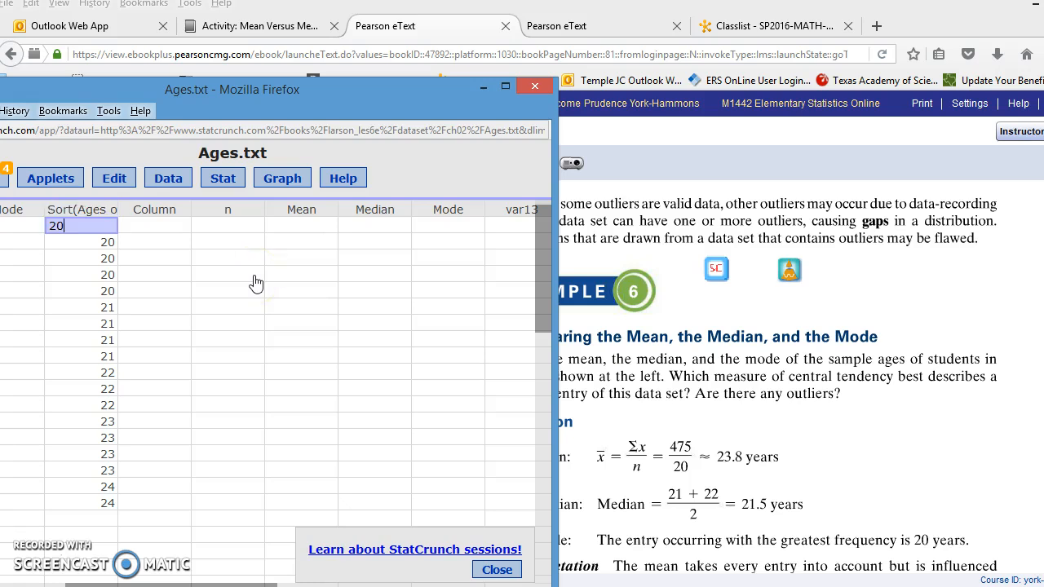
pyautogui.press('Return')
pyautogui.press('Return')
pyautogui.press('Return')
pyautogui.press('Return')
pyautogui.press('Return')
pyautogui.press('Return')
pyautogui.press('Return')
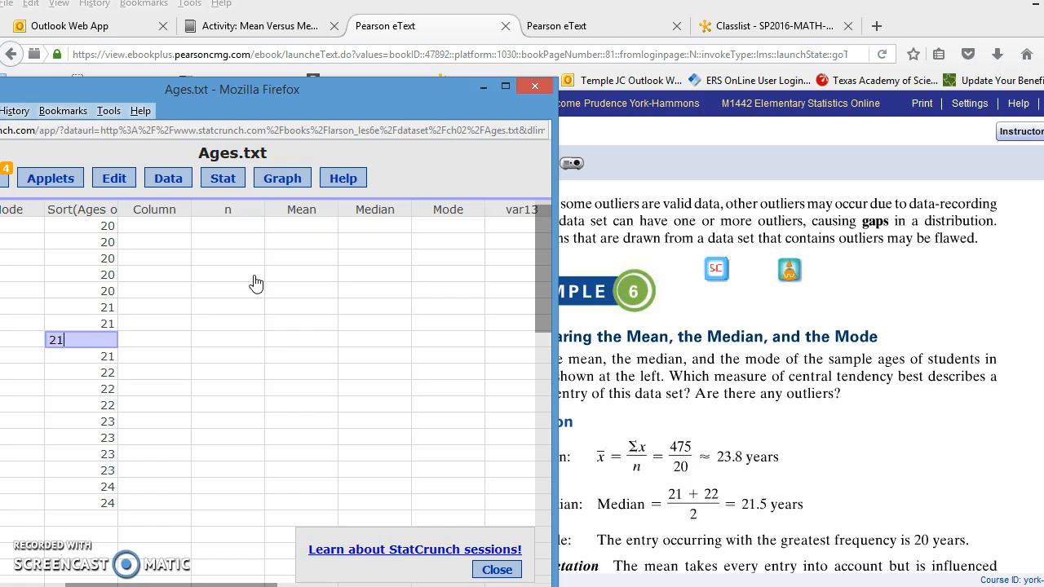
pyautogui.press('Return')
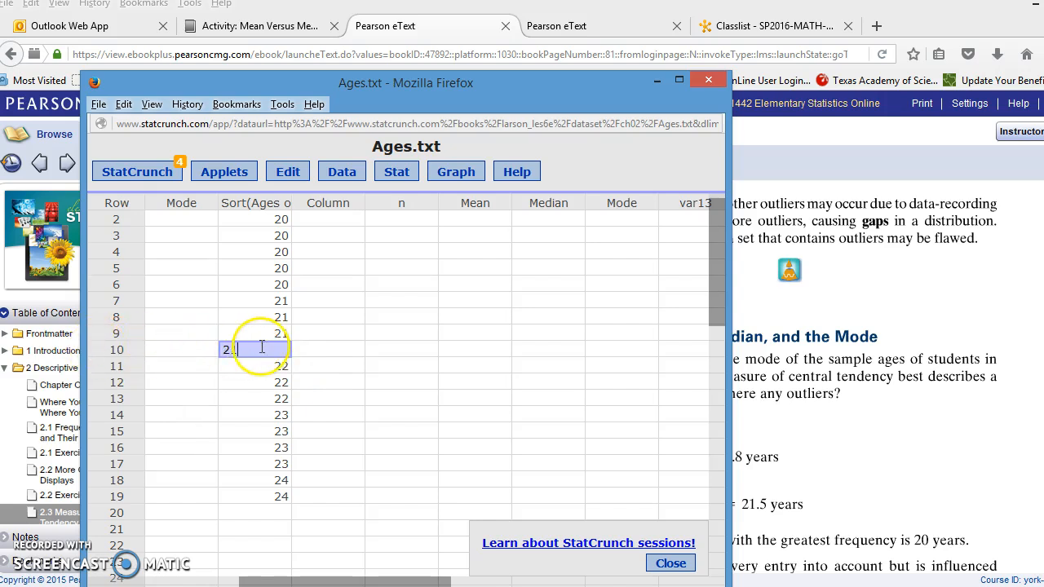
pyautogui.scroll(-3, 526, 303)
pyautogui.scroll(3, 525, 307)
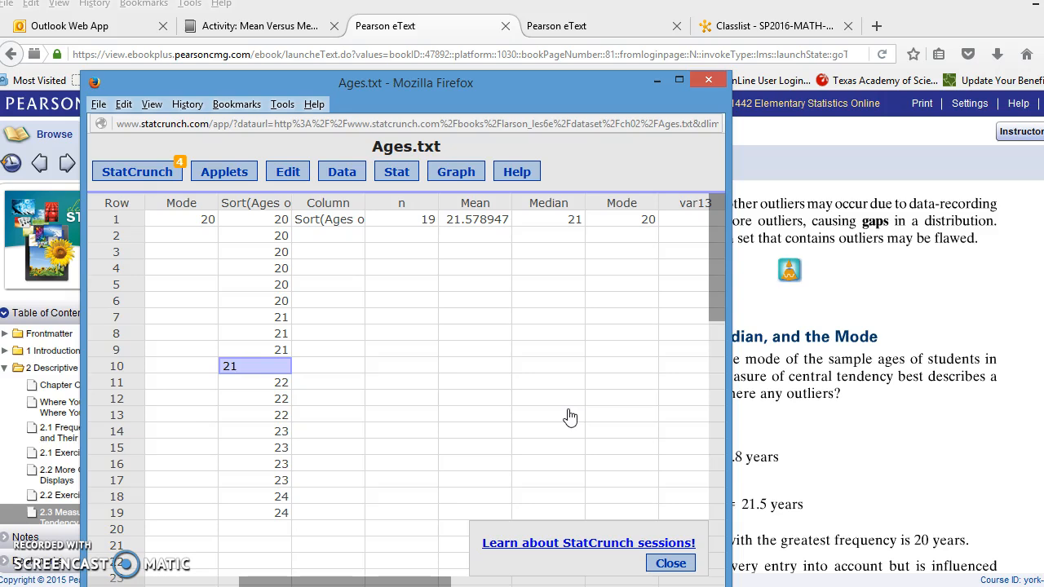
# Download the StatCrunch session as Agestxt.scs and open the Downloads folder in File Explorer to look for it
pyautogui.moveTo(585, 91); pyautogui.dragTo(716, 71)
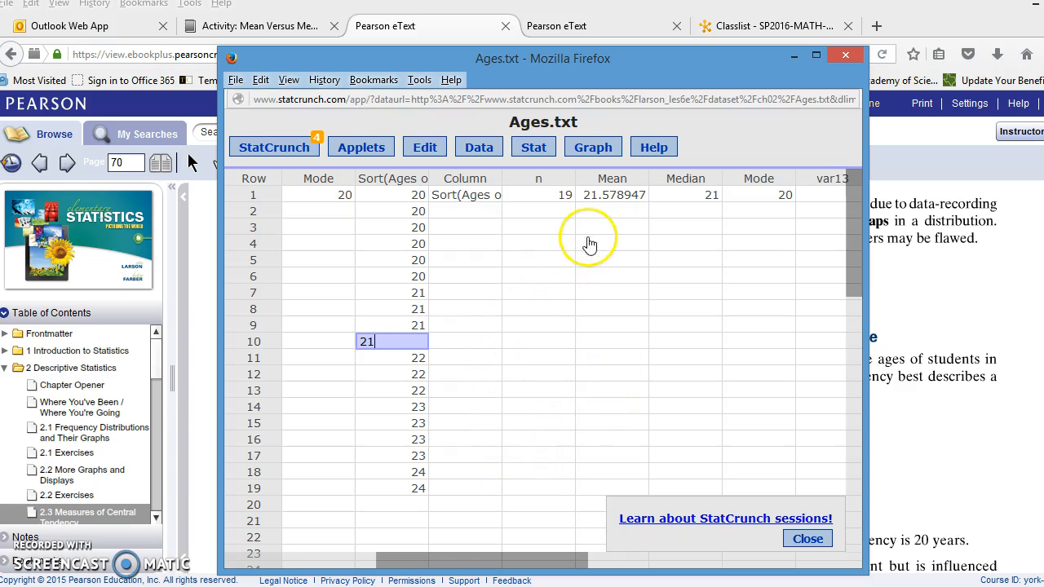
pyautogui.click(269, 150)
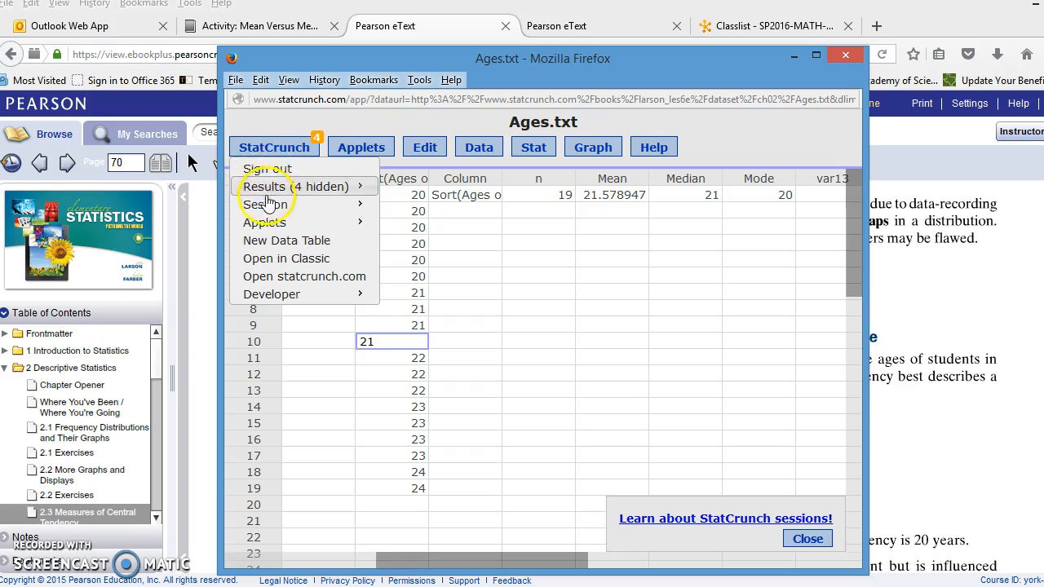
pyautogui.moveTo(266, 209)
pyautogui.click(422, 207)
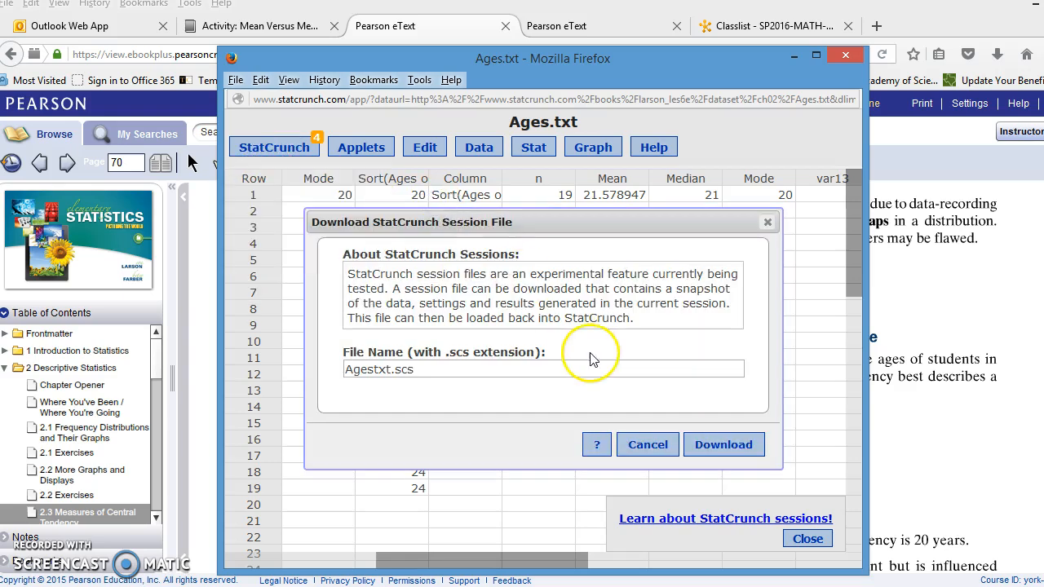
pyautogui.click(383, 371)
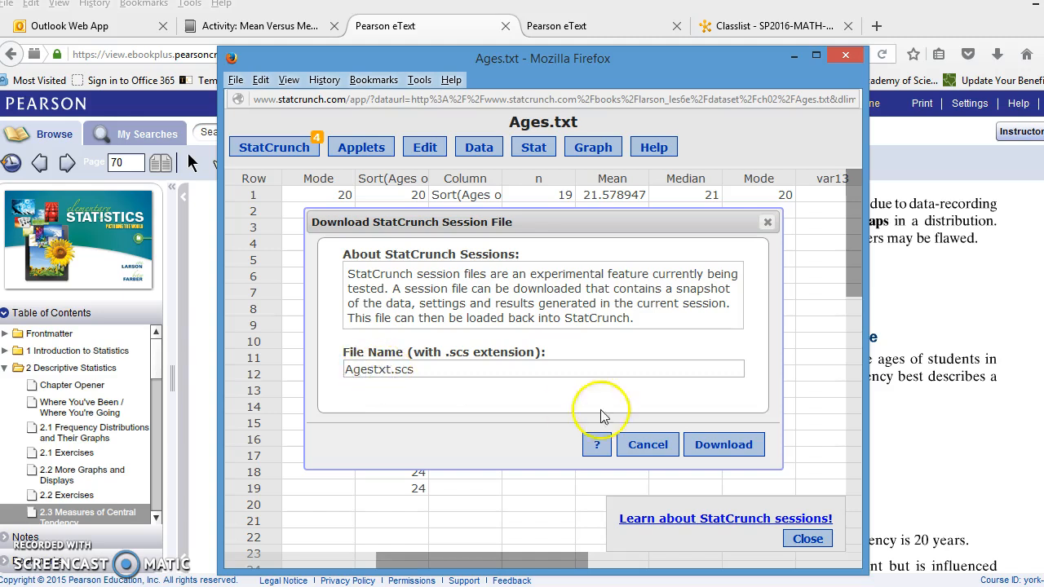
pyautogui.click(722, 444)
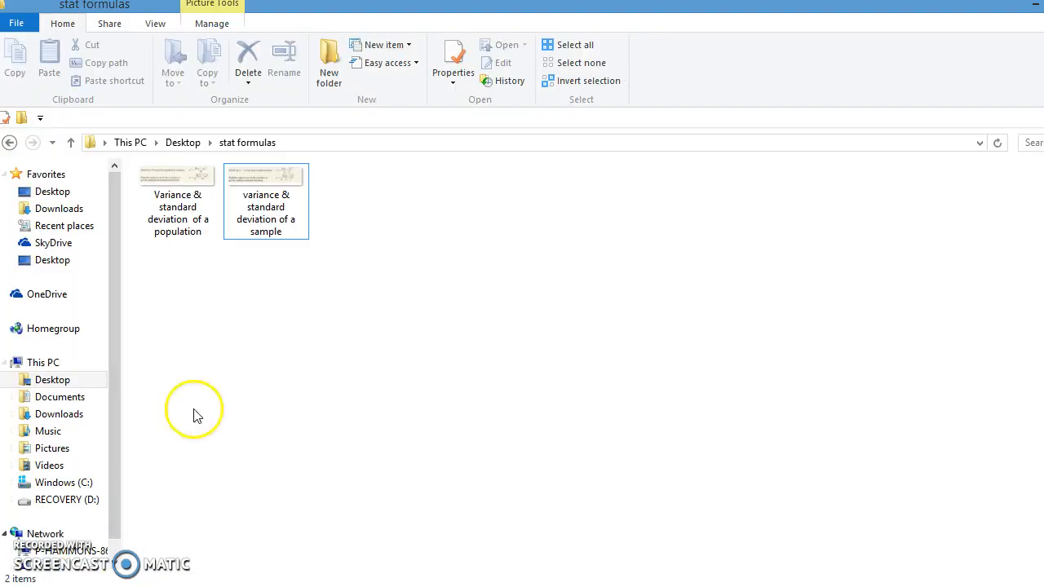
pyautogui.click(61, 210)
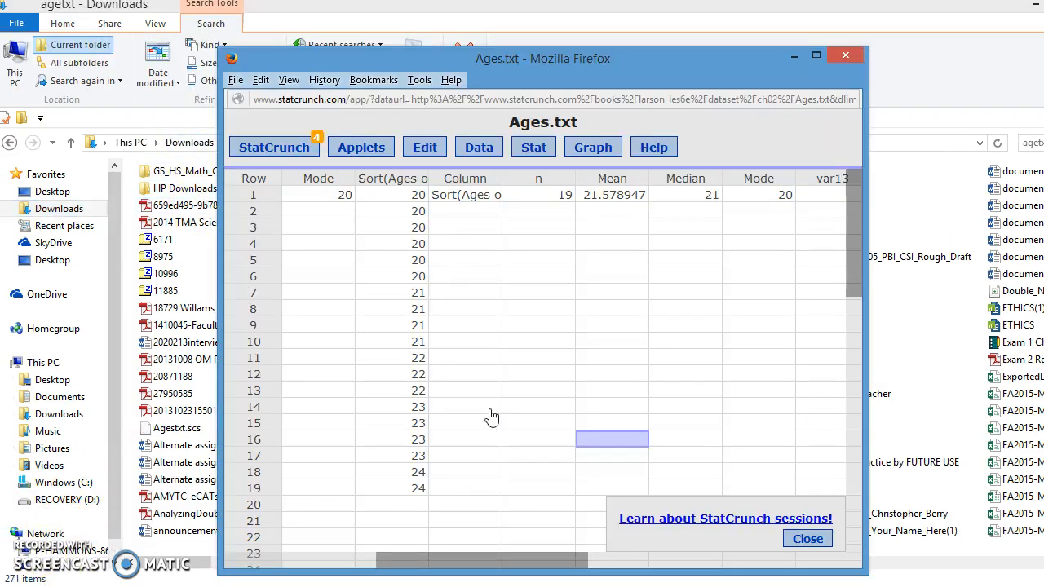
# Download the current session again under the name Agestxt.scs, choosing to save the file rather than open it
pyautogui.click(276, 148)
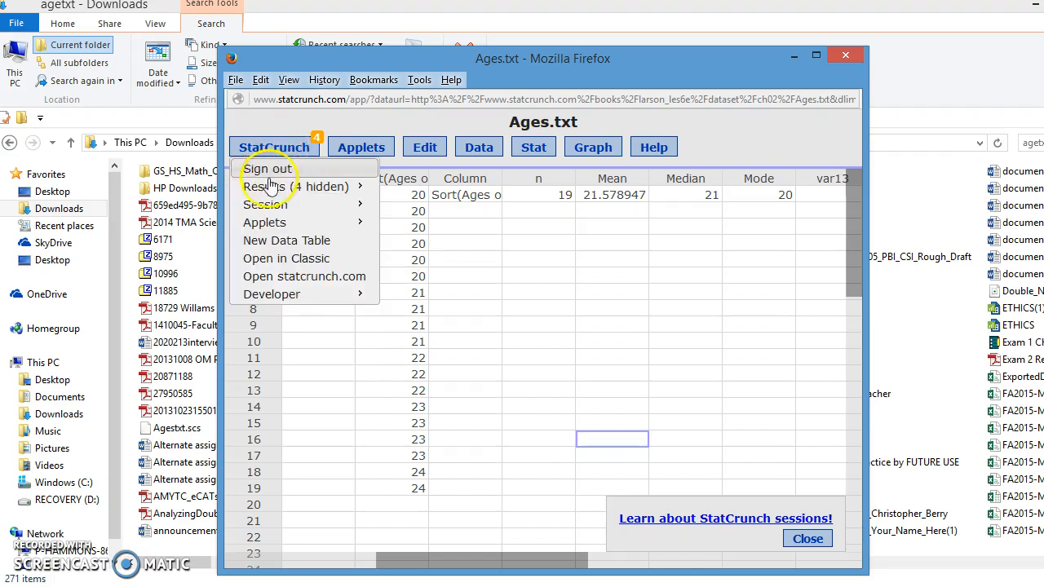
pyautogui.moveTo(277, 205)
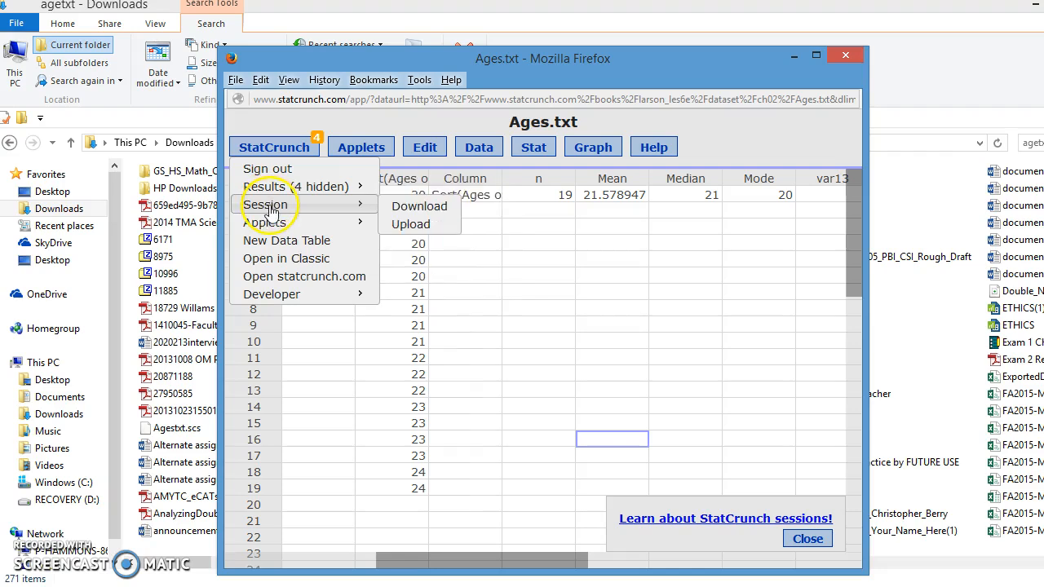
pyautogui.click(410, 207)
pyautogui.click(721, 447)
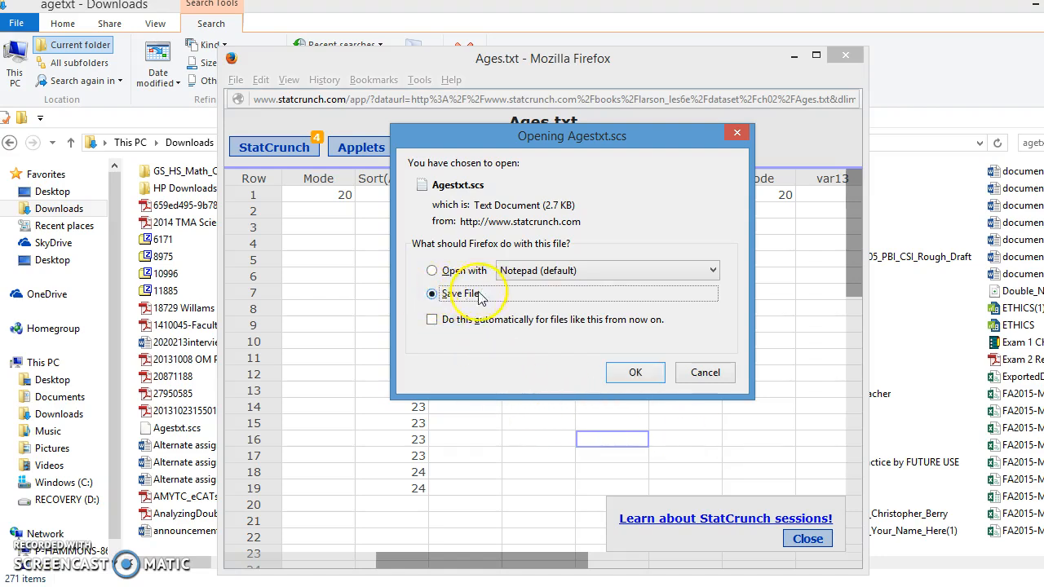
pyautogui.click(635, 373)
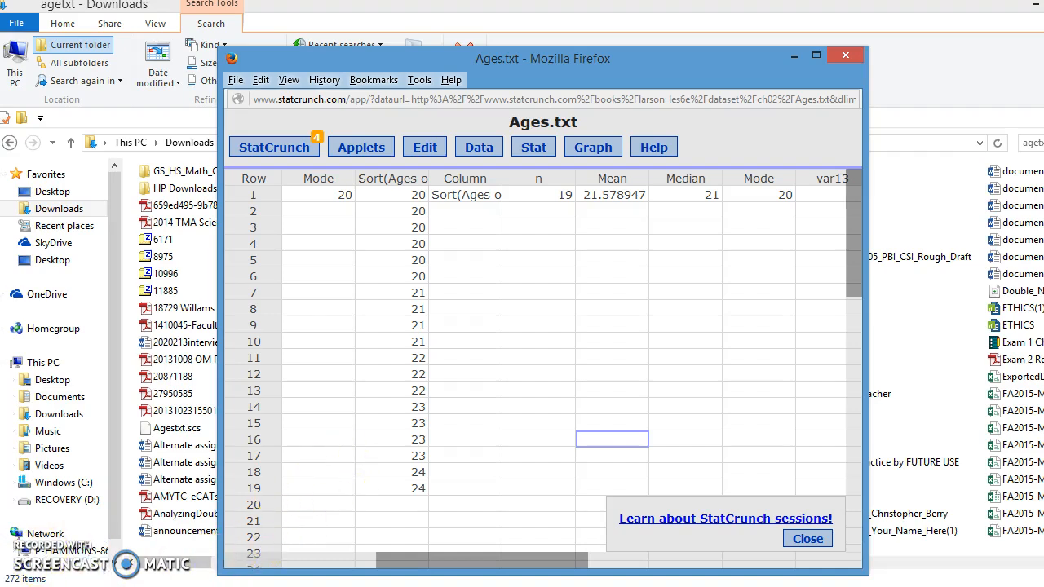
# Check the Downloads folder for the Agestxt.scs session file, and return to the Ages.txt StatCrunch window
pyautogui.click(140, 586)
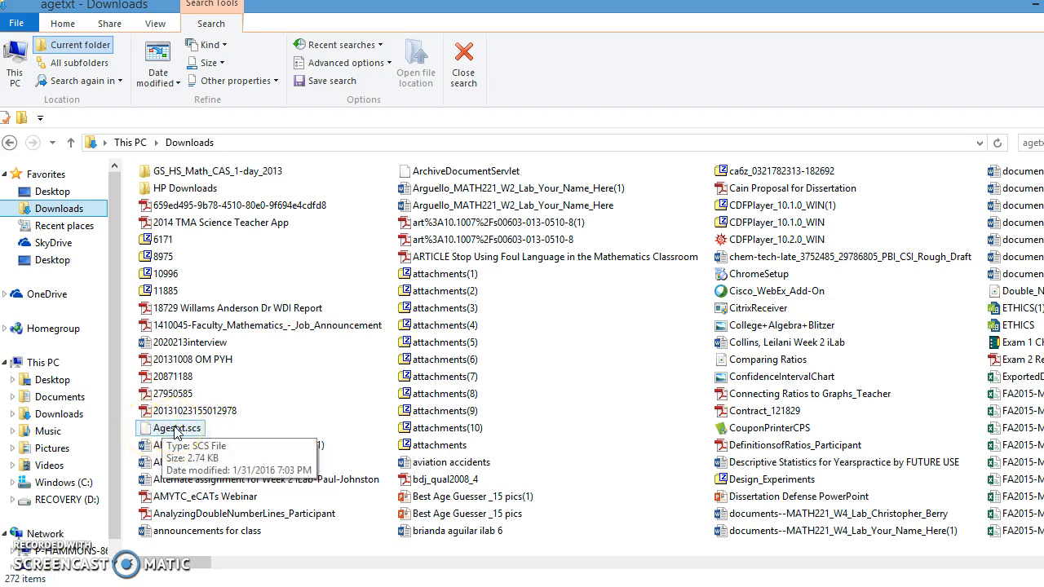
pyautogui.click(313, 586)
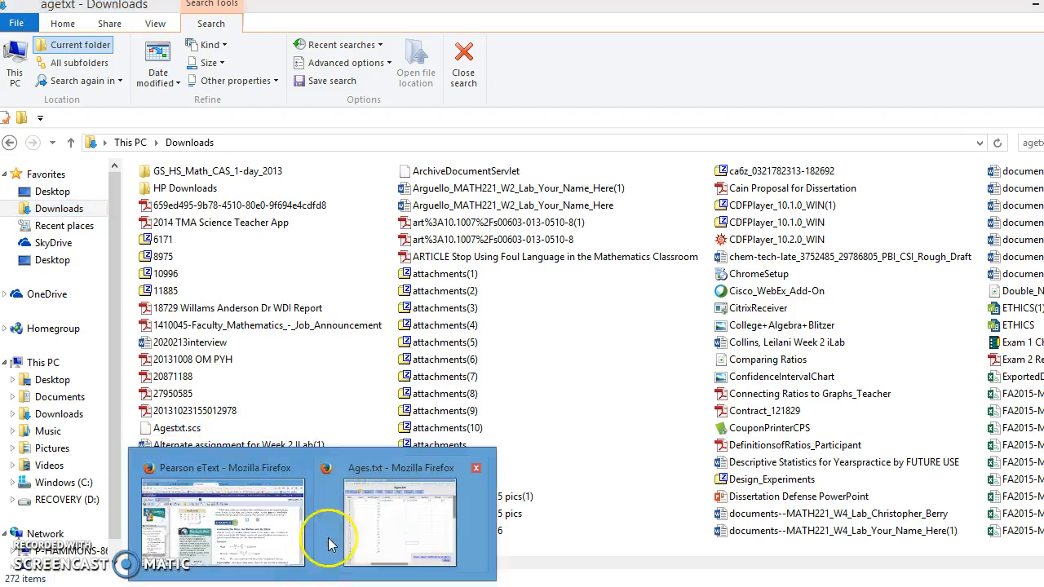
pyautogui.click(383, 526)
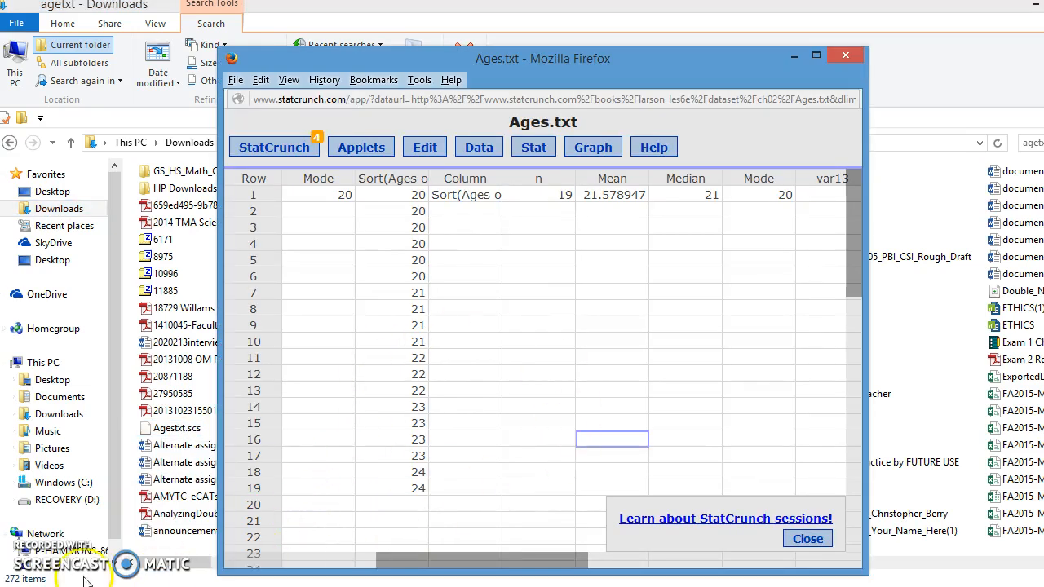